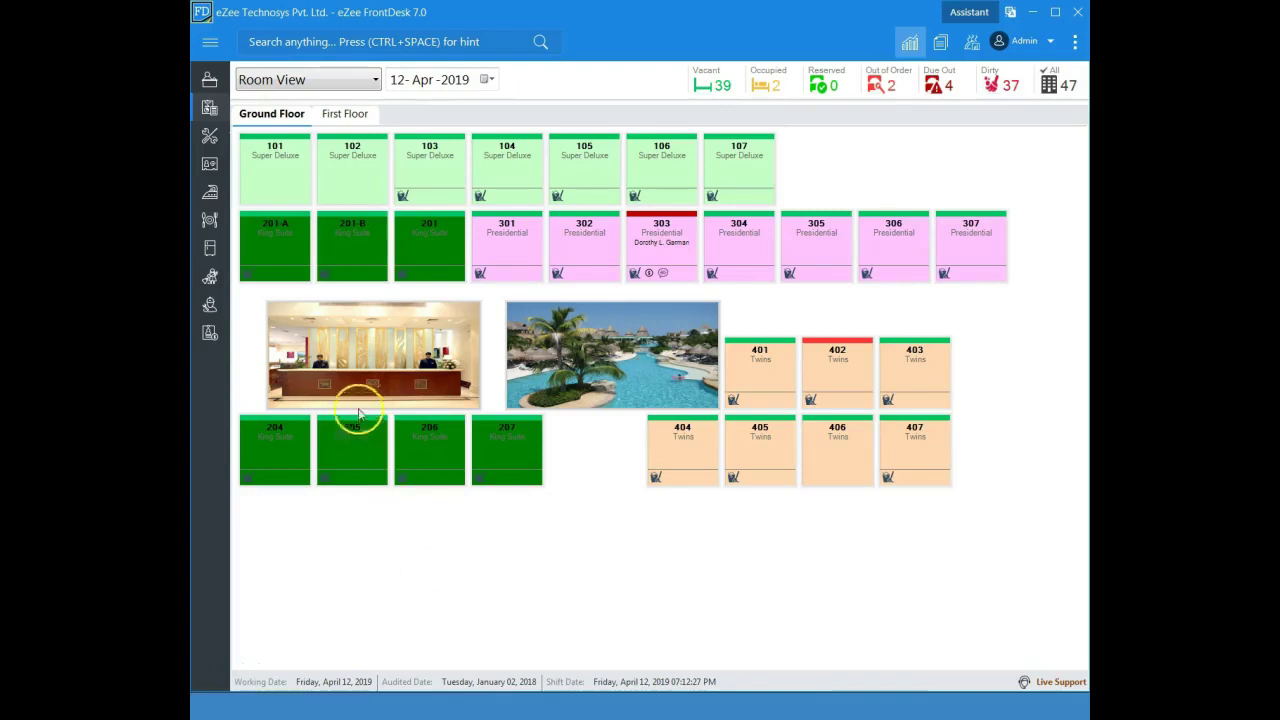
- Create a new Back Office pay out with voucher number 123, paid to eZee Technosys, and enter the registration number
click(209, 43)
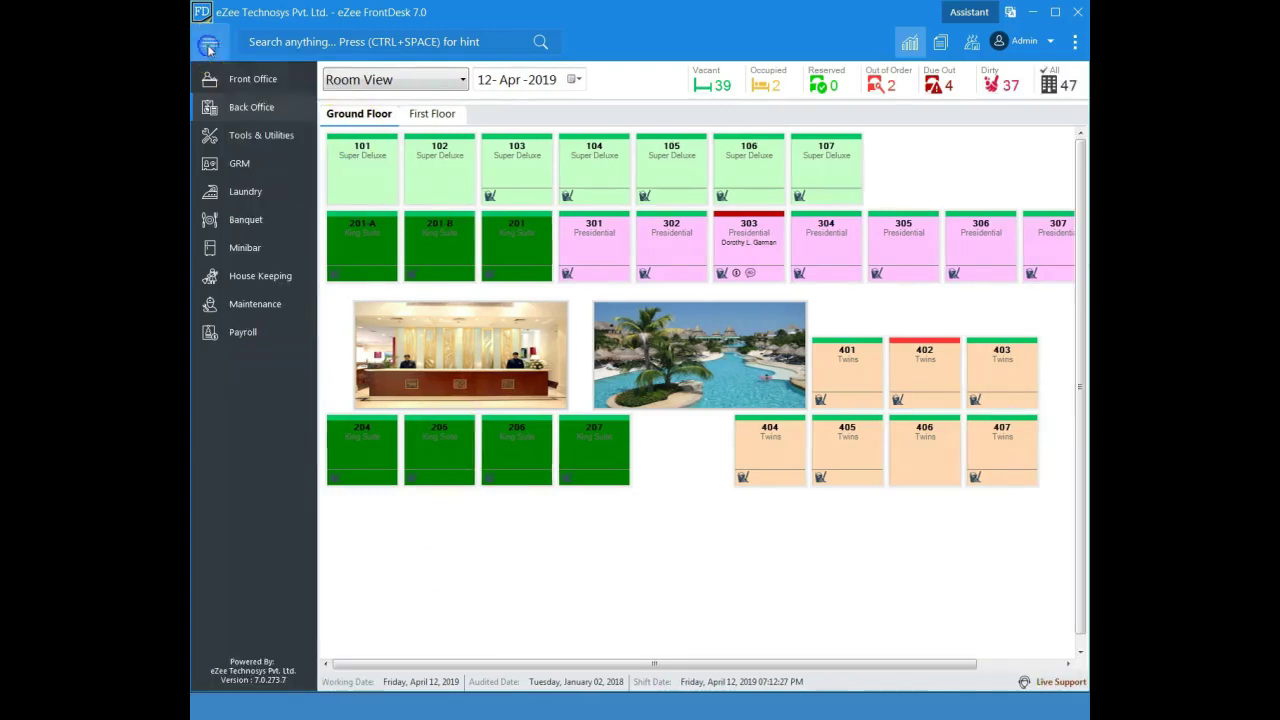
click(251, 107)
click(357, 104)
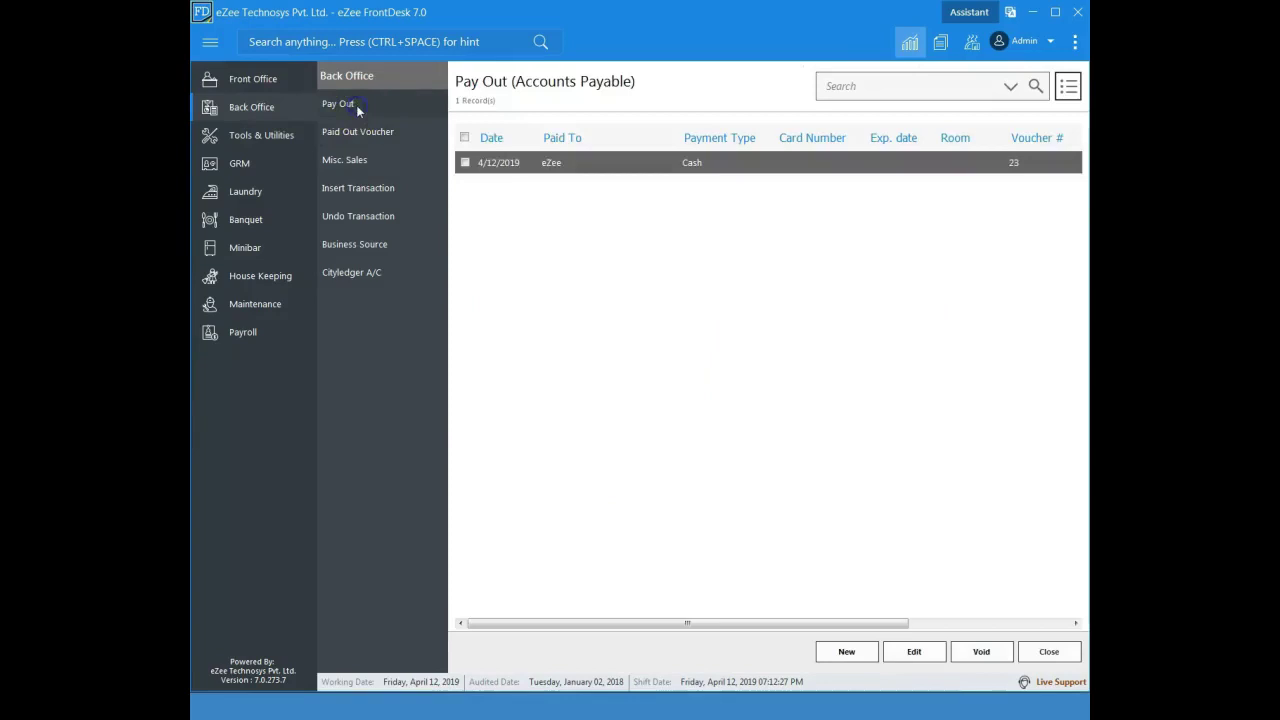
click(840, 652)
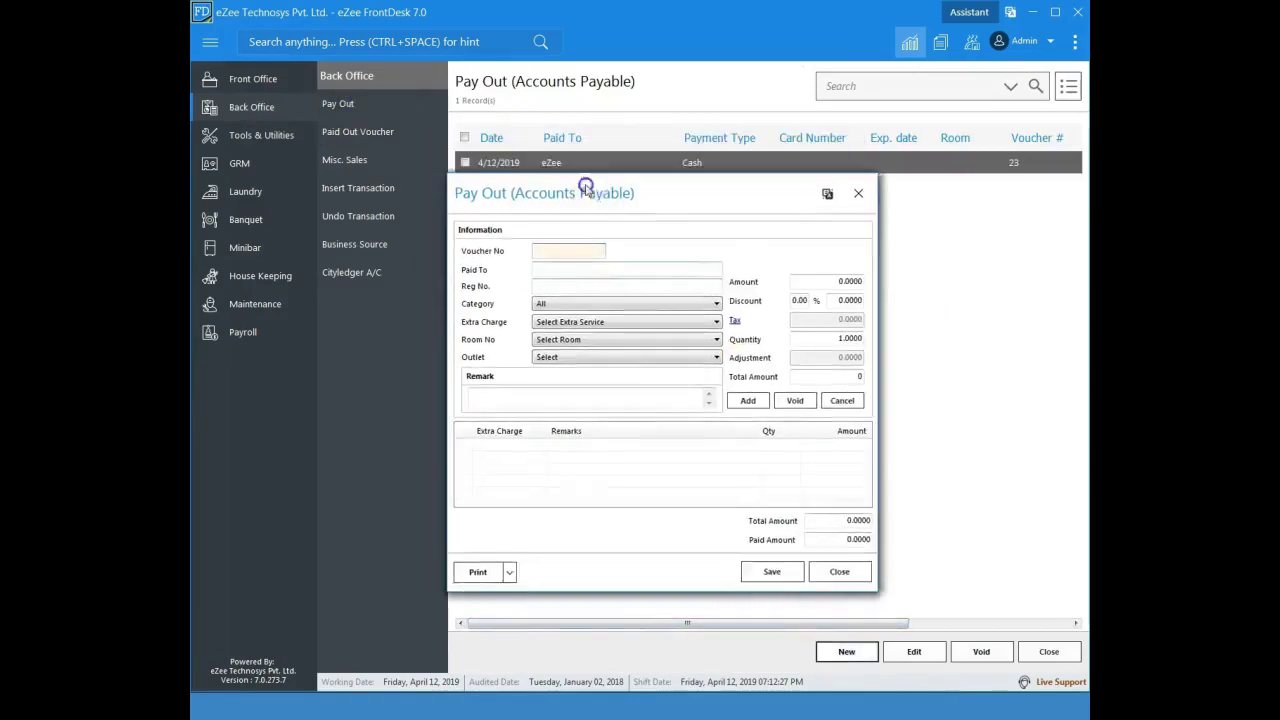
click(555, 249)
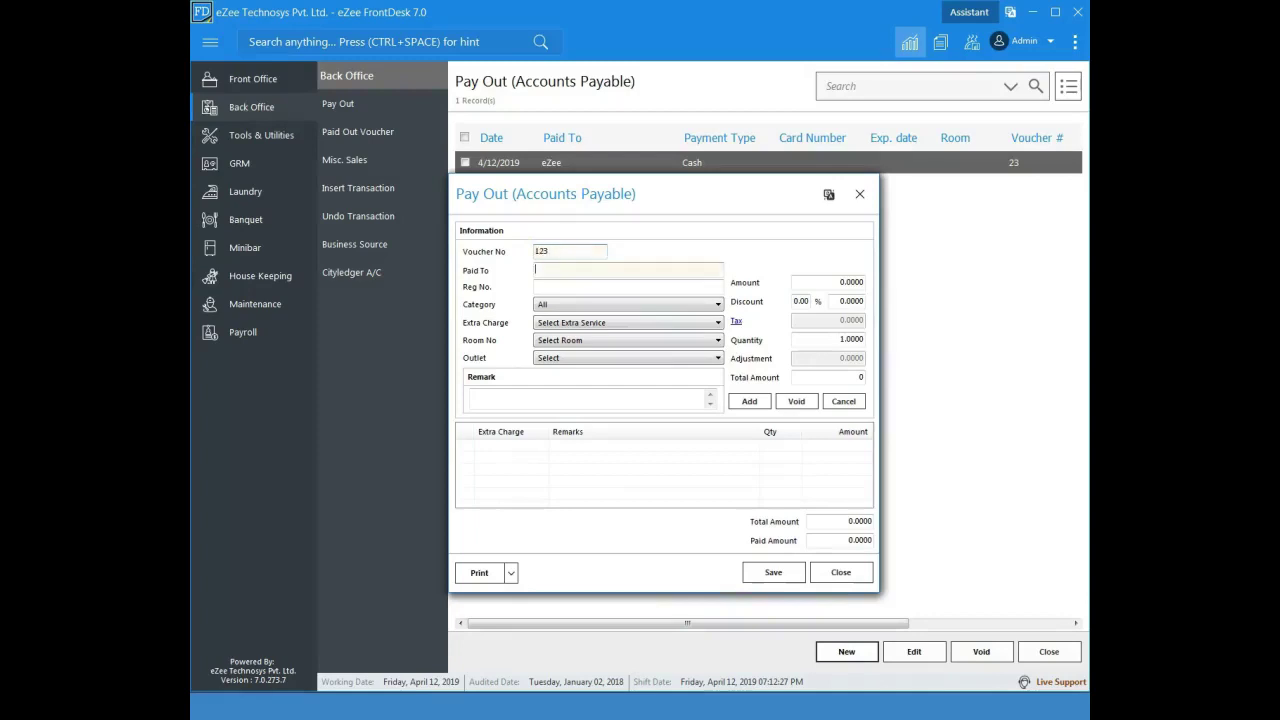
key(Tab)
click(558, 299)
click(558, 286)
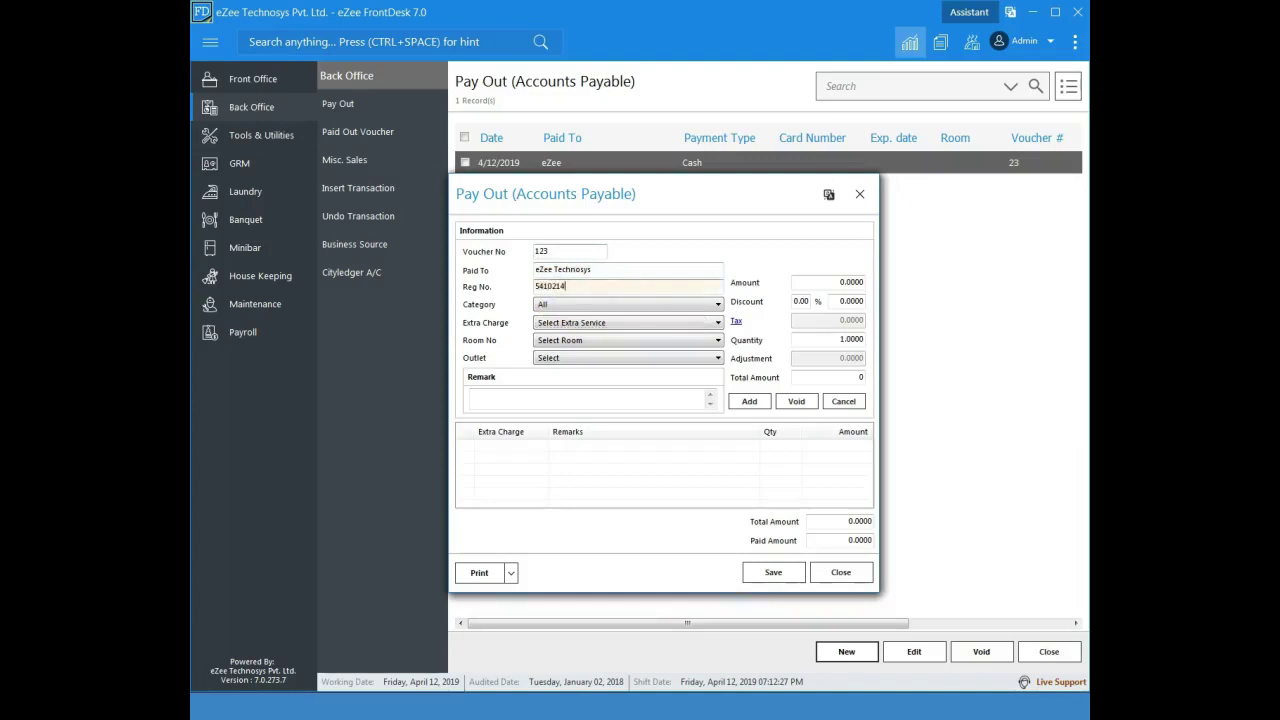
- Add a News Papers extra charge with an amount of 1000 to the pay out
click(558, 322)
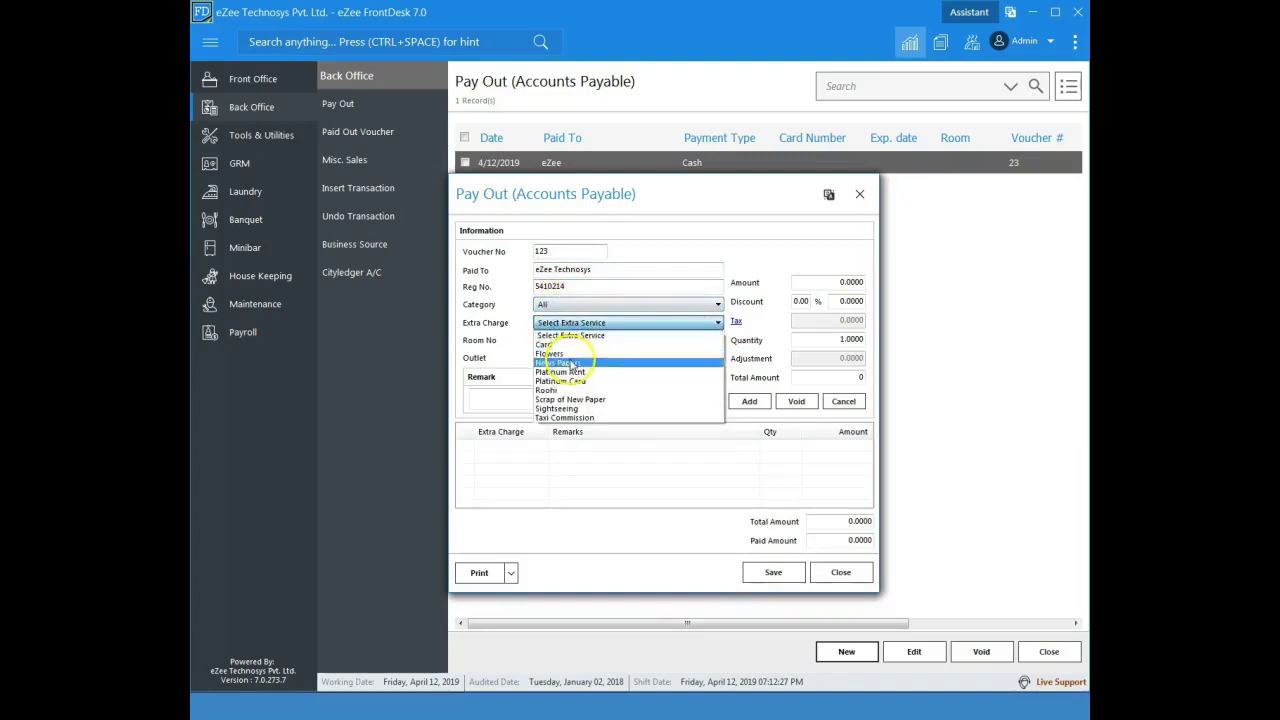
click(565, 362)
click(810, 281)
click(750, 401)
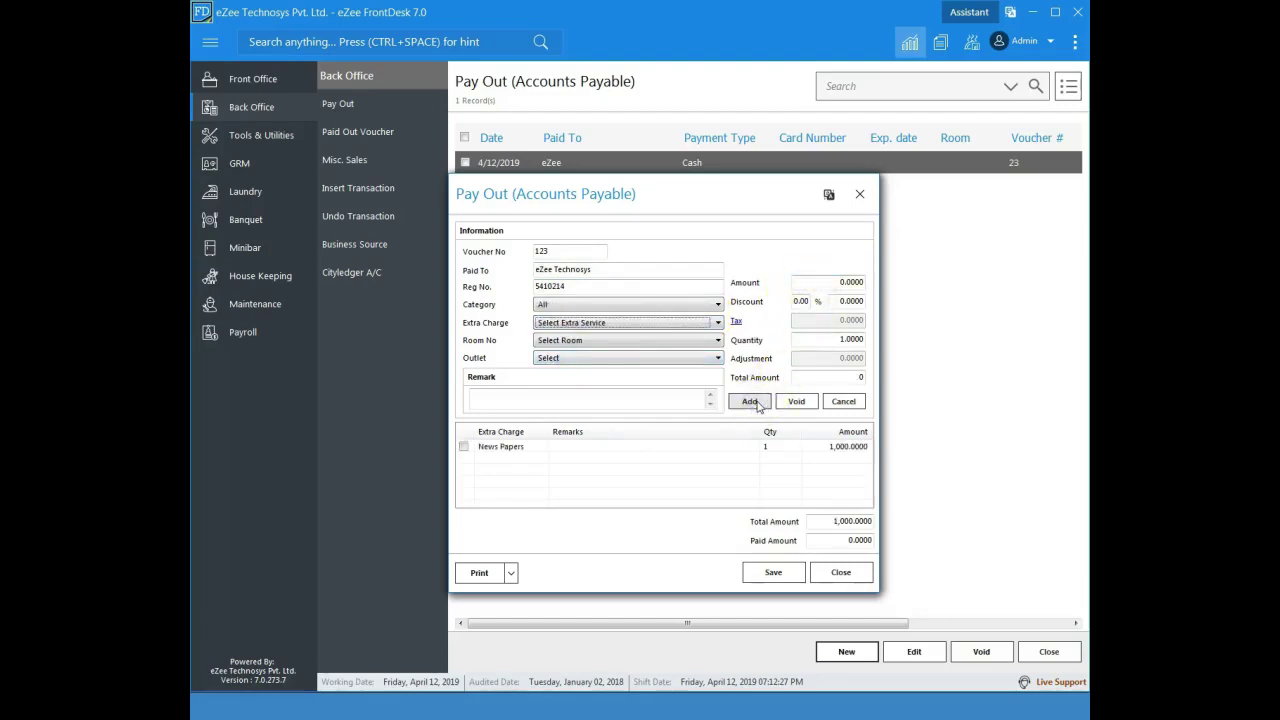
- Save the pay out and process its payment with Cash as the payment type
click(772, 572)
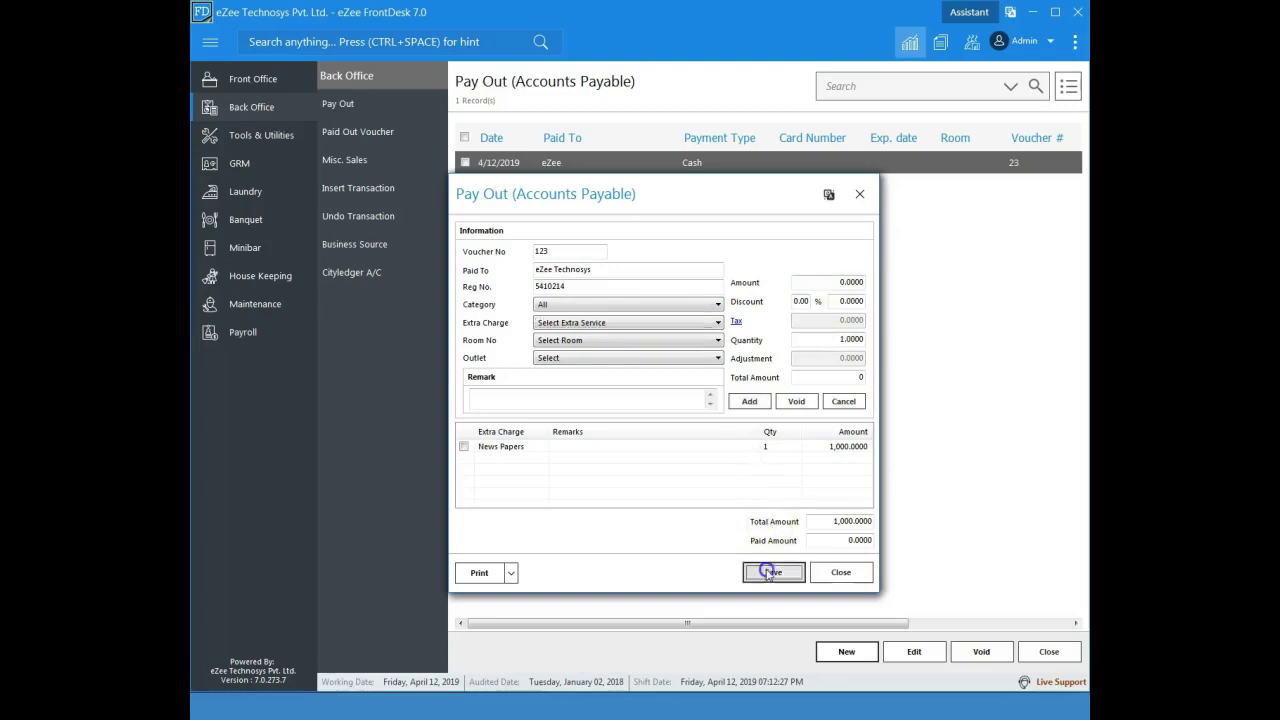
click(537, 344)
click(575, 365)
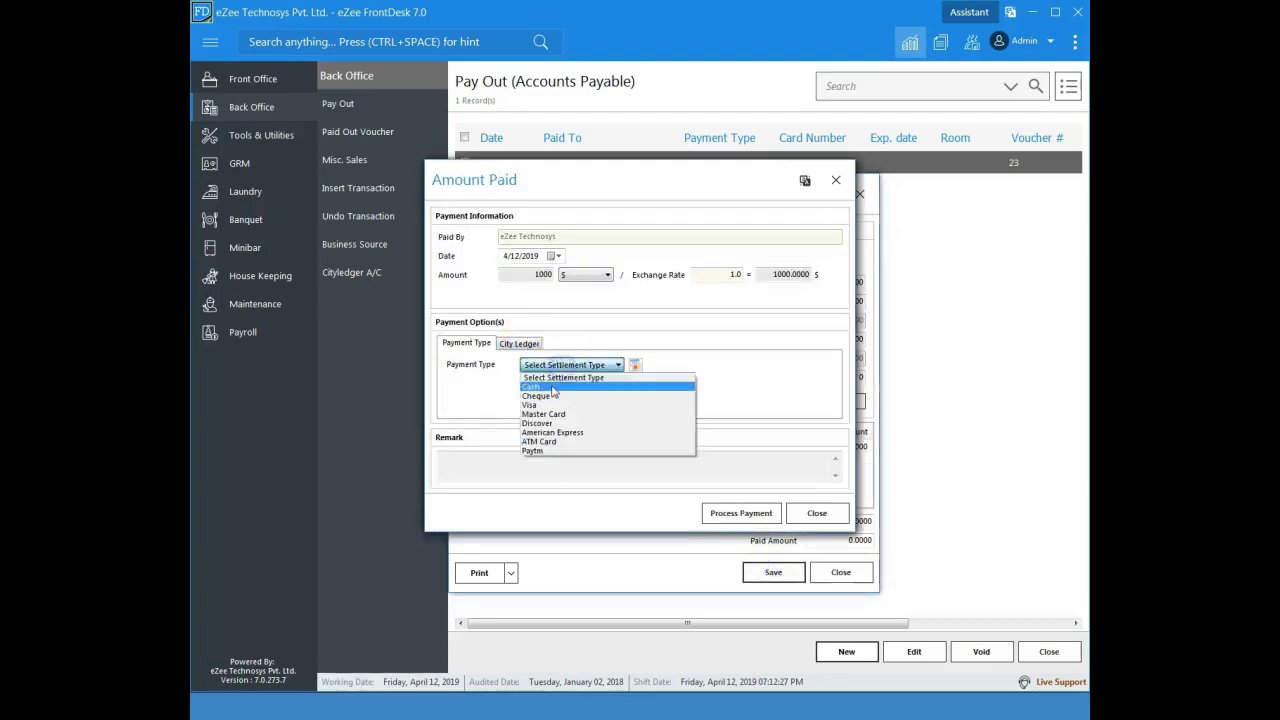
click(551, 386)
click(727, 516)
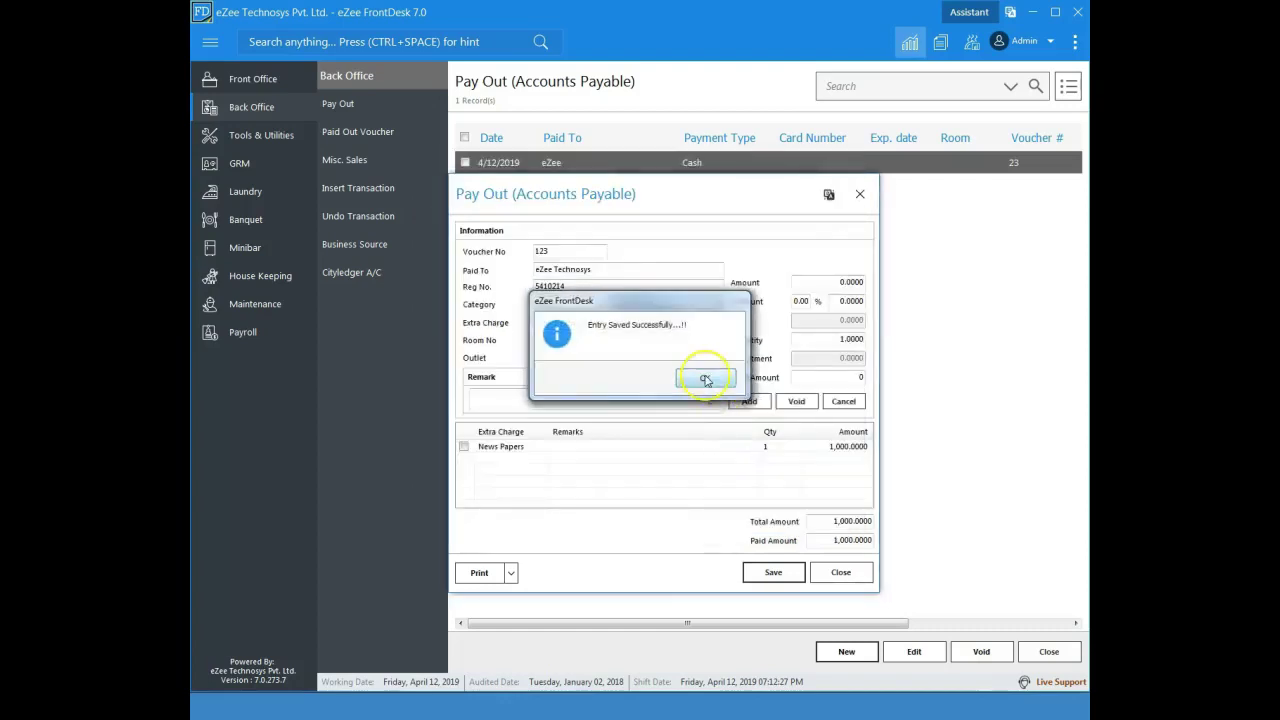
click(706, 380)
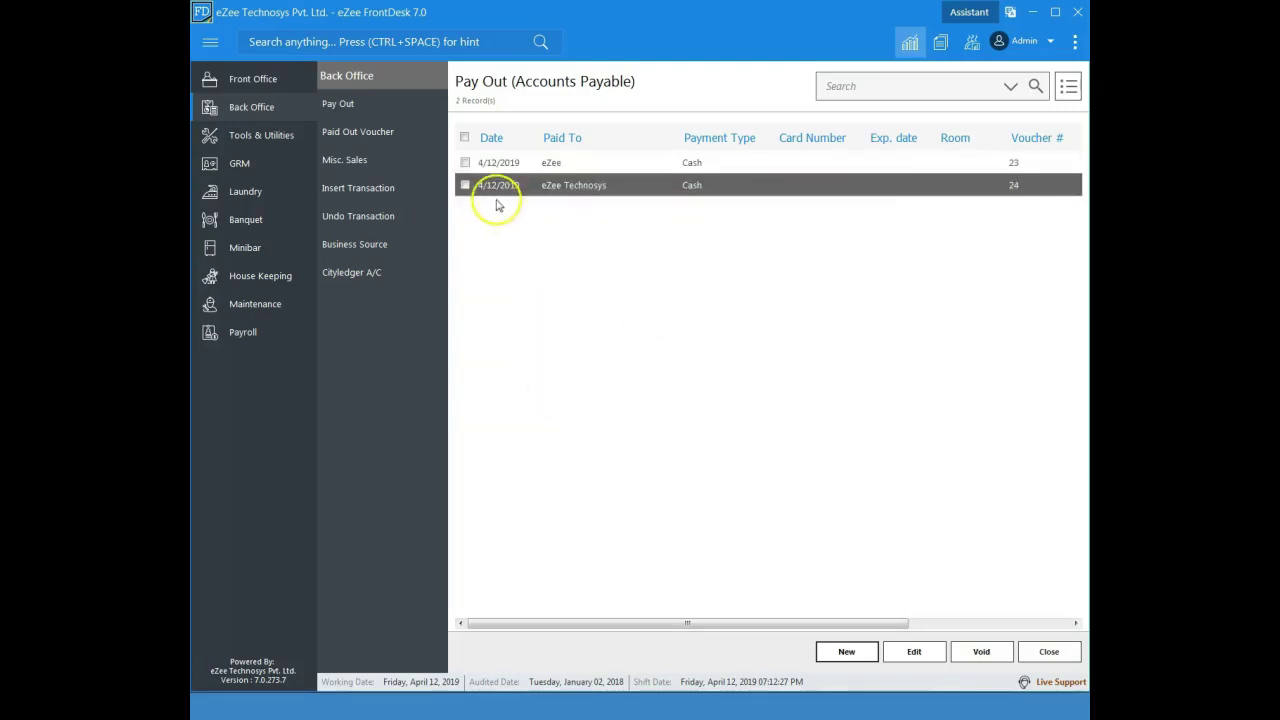
- Reopen the eZee Technosys pay out, preview the printed voucher for its News Papers charge, and return to the room view
click(465, 186)
click(912, 651)
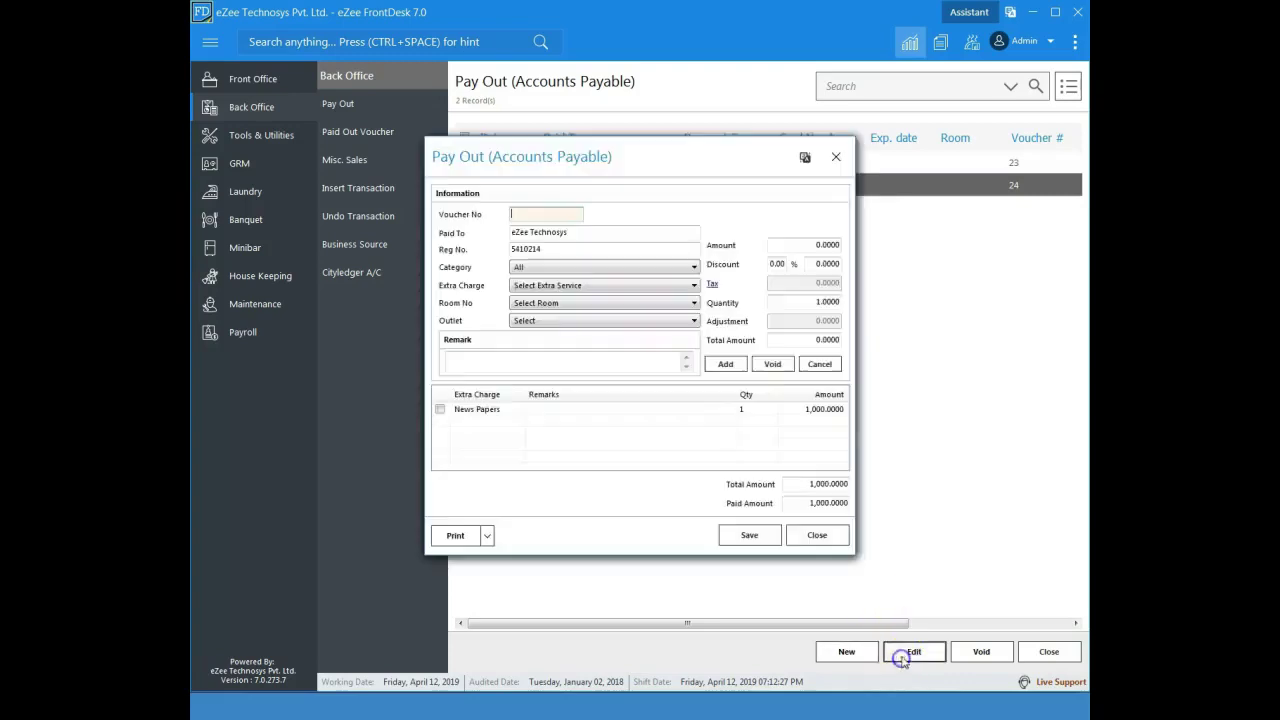
click(440, 411)
click(487, 535)
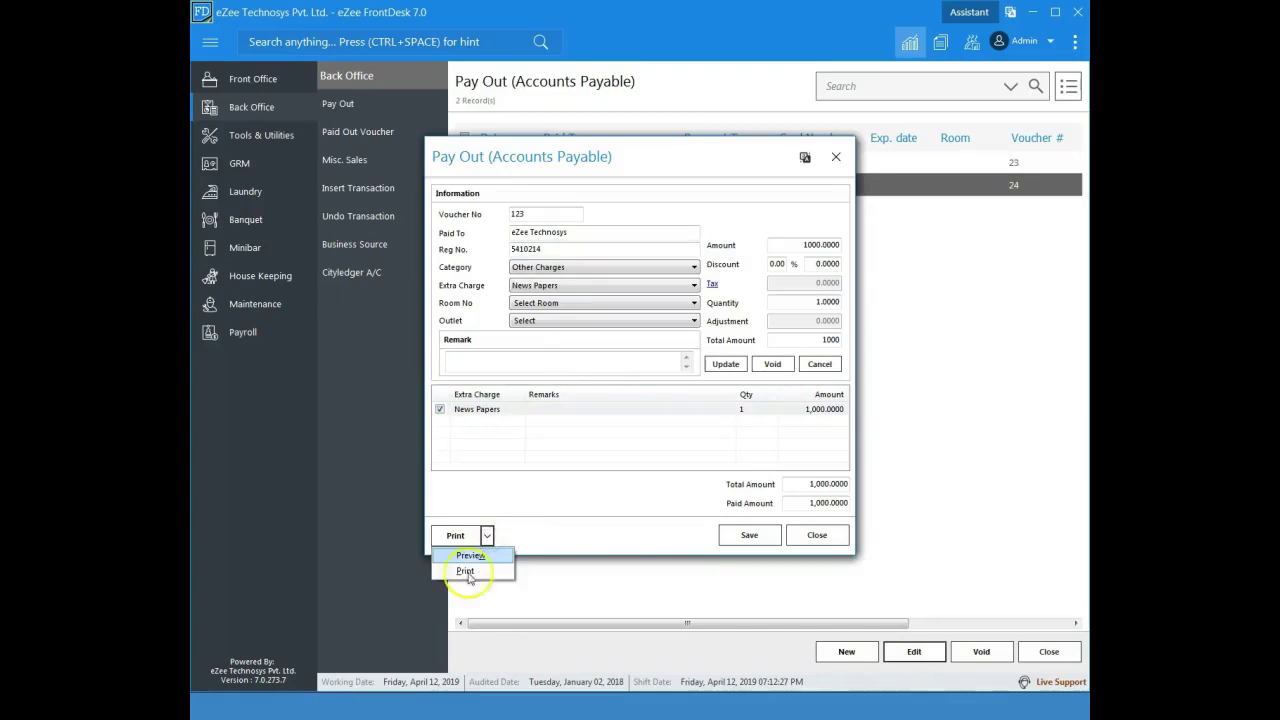
click(492, 562)
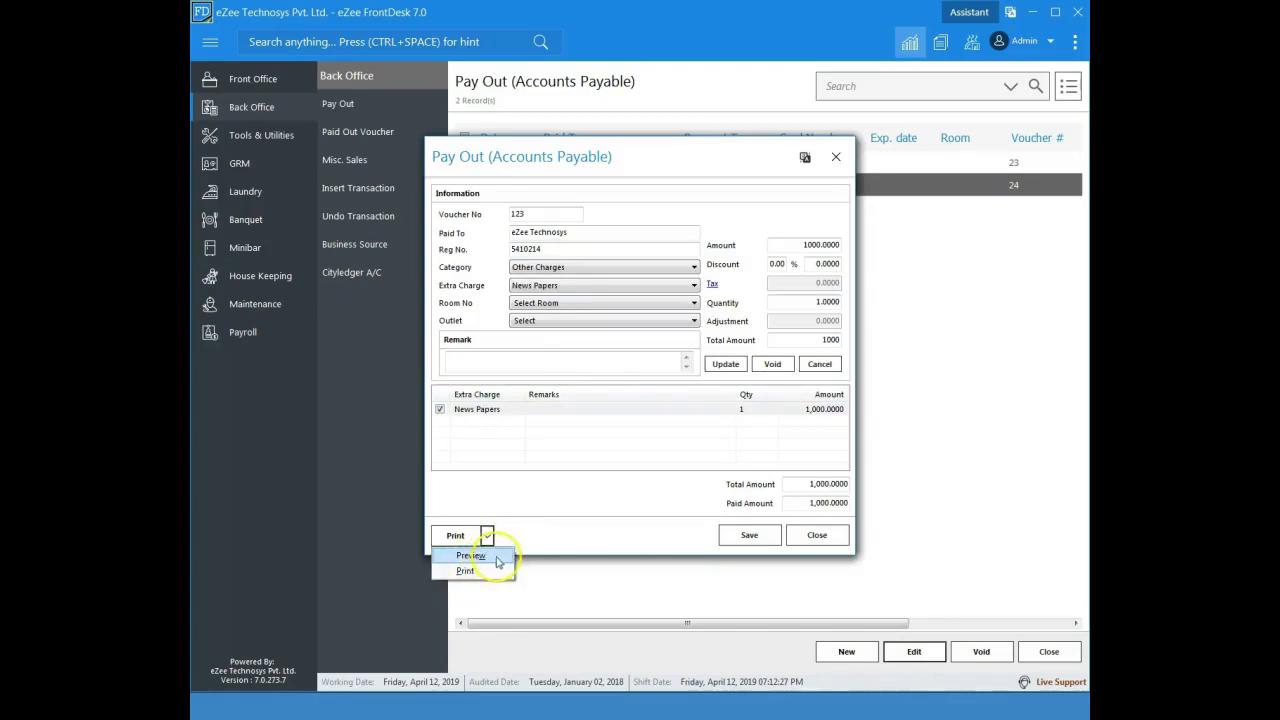
click(491, 558)
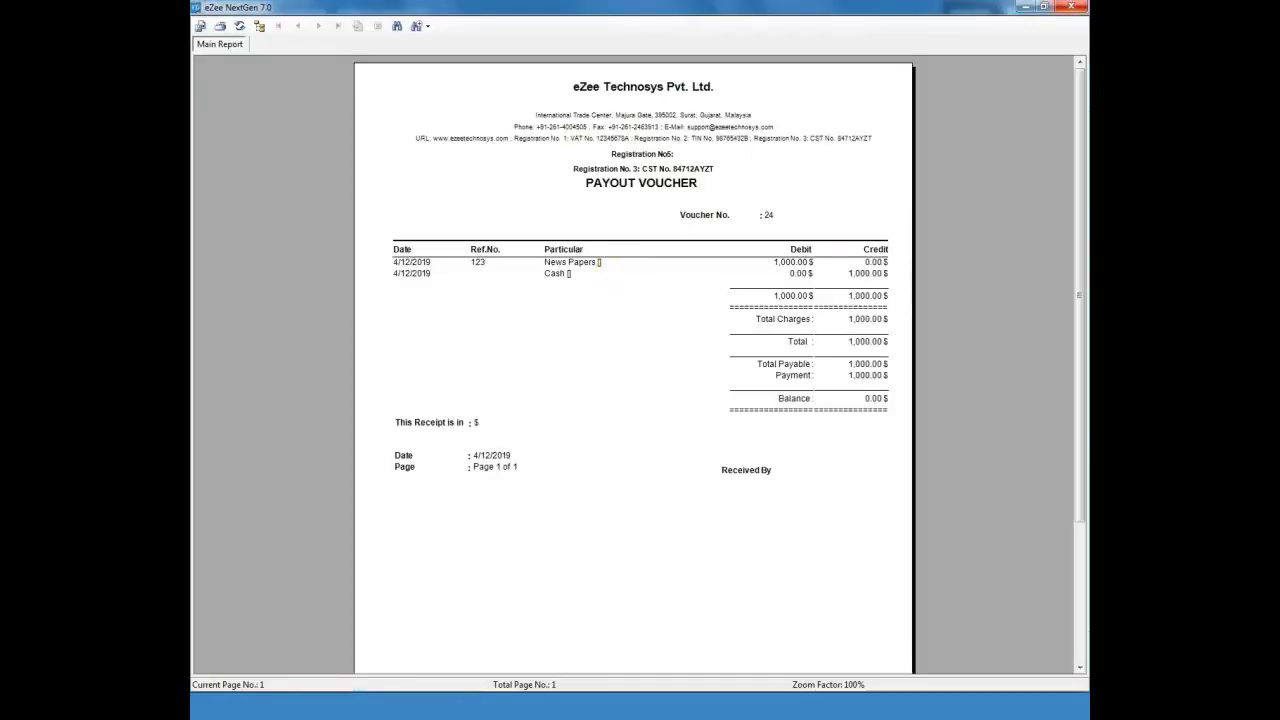
key(alt+F4)
click(834, 157)
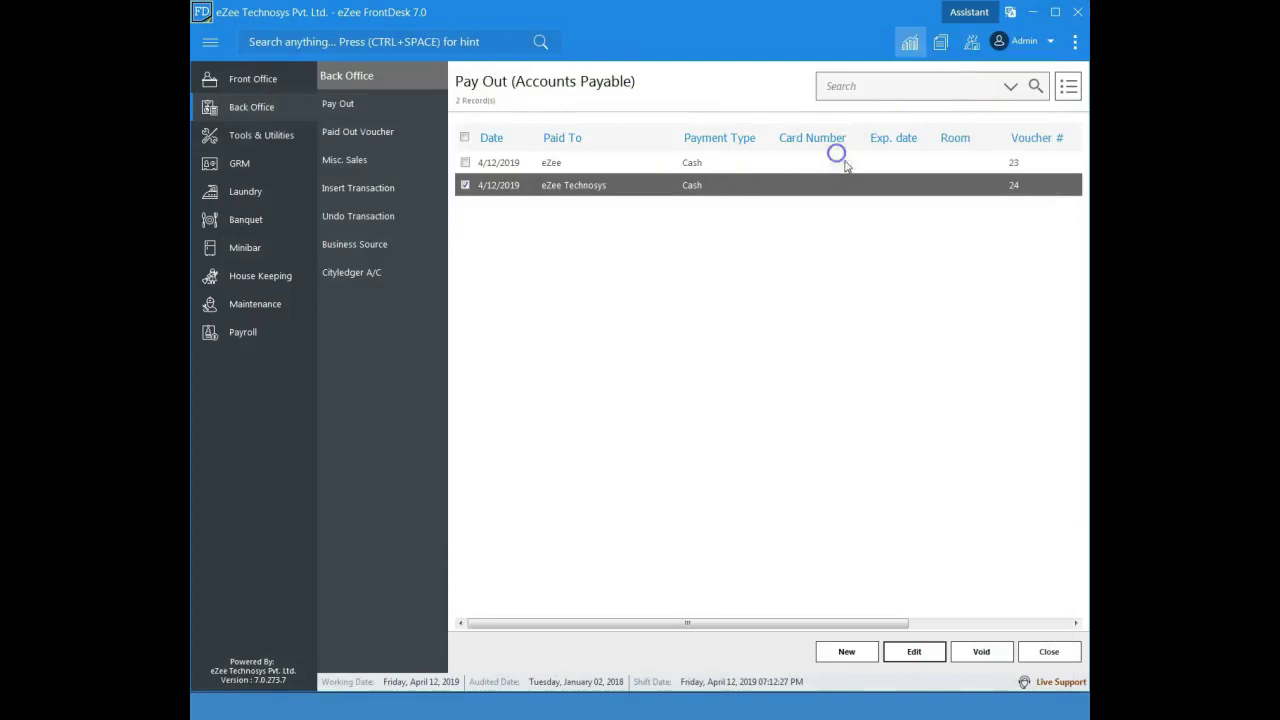
click(1048, 651)
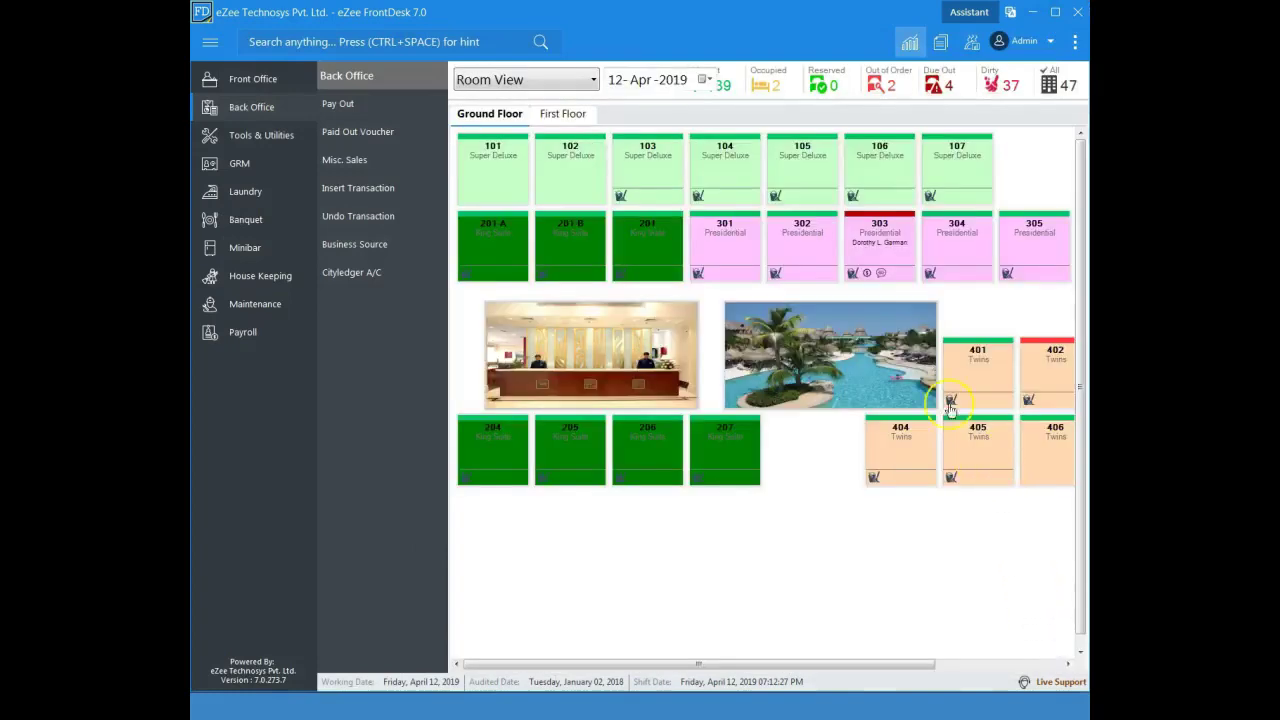
- View the Details filter criteria of the Back Office Daily Payable Voucher report, and return to the room view
click(941, 45)
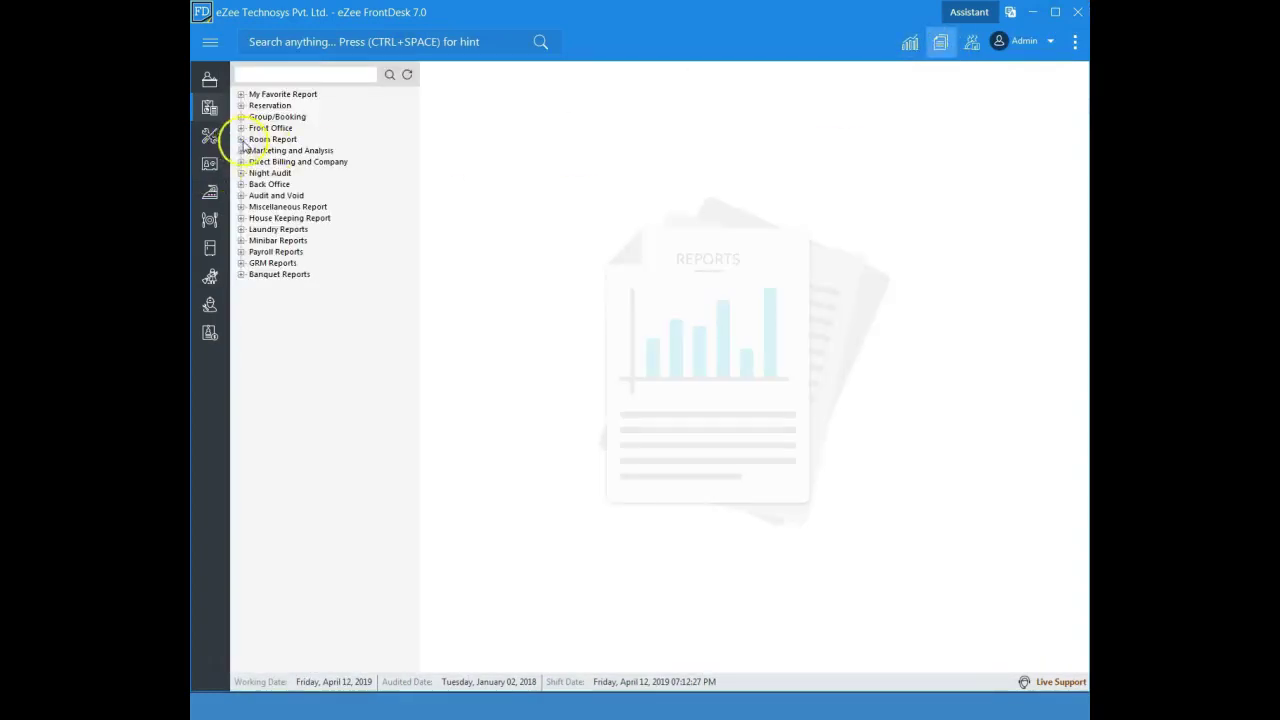
click(241, 184)
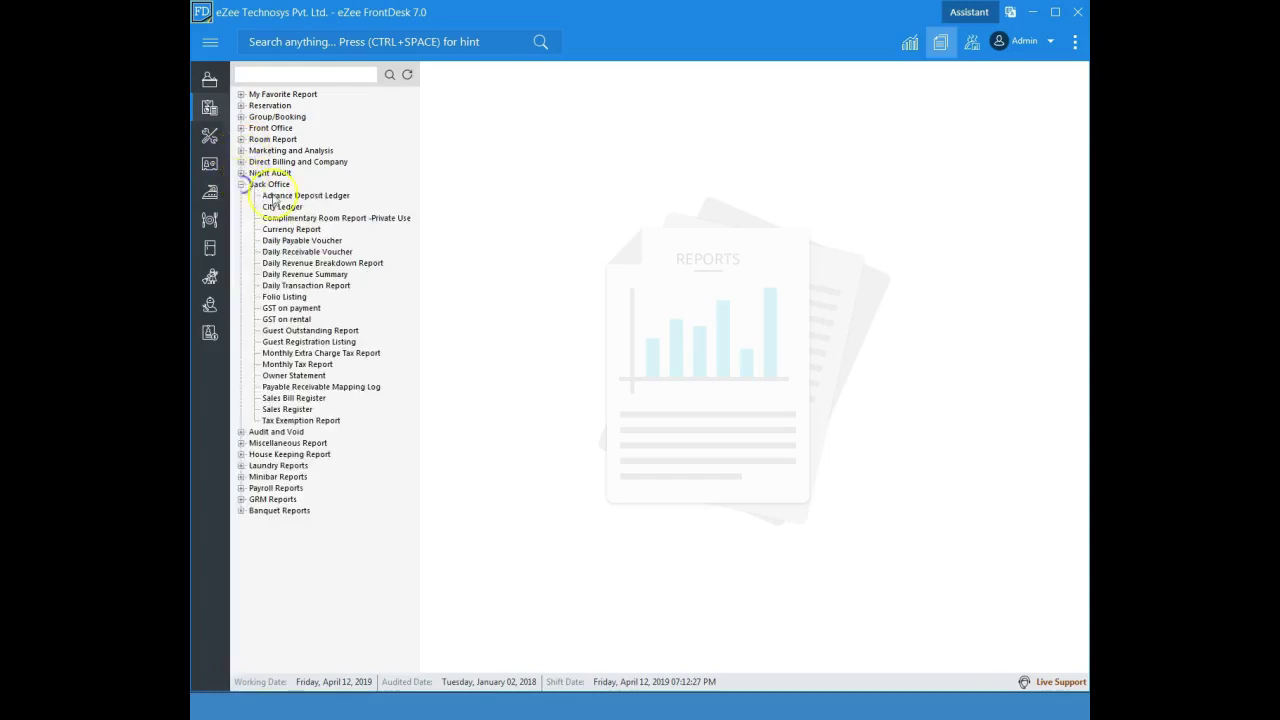
click(299, 241)
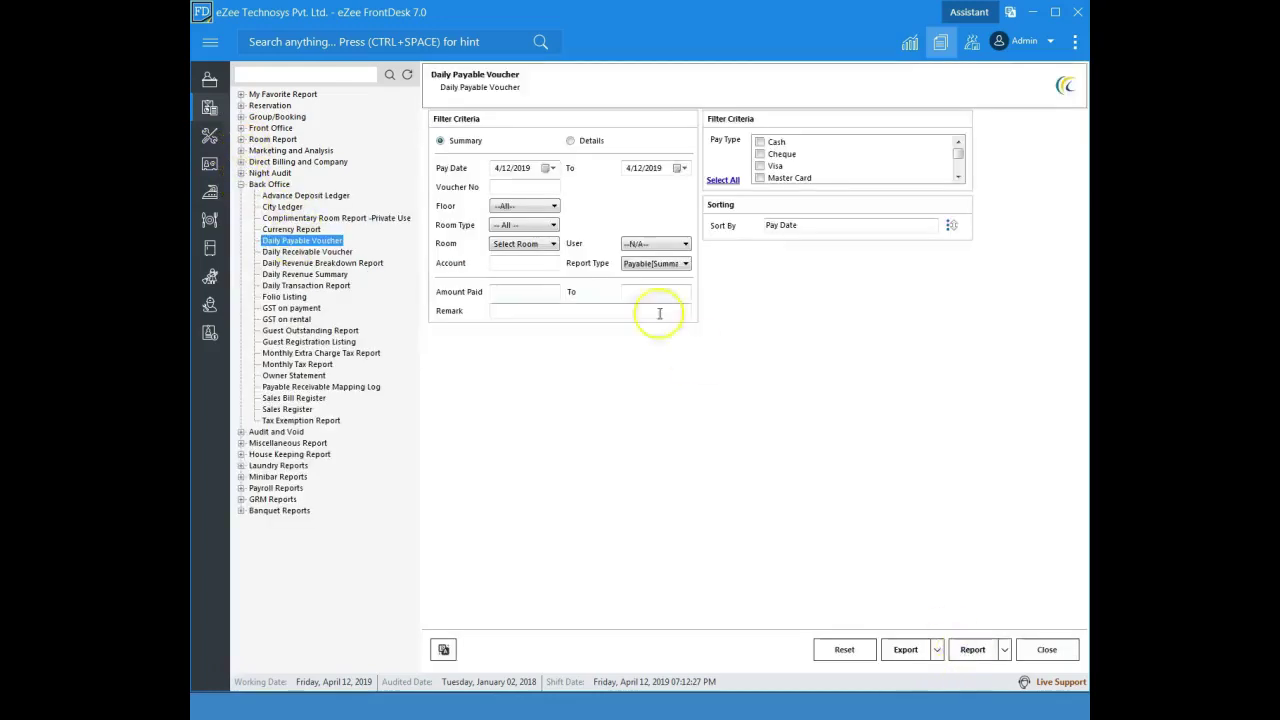
click(587, 141)
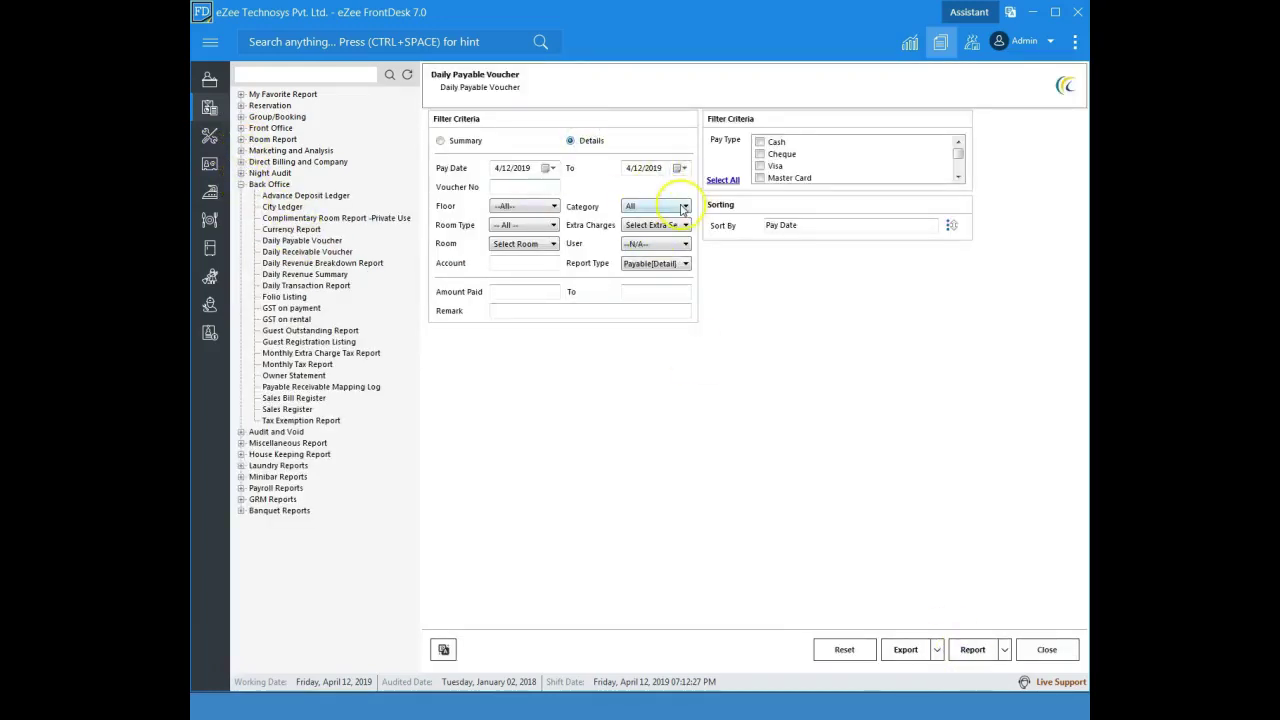
click(909, 41)
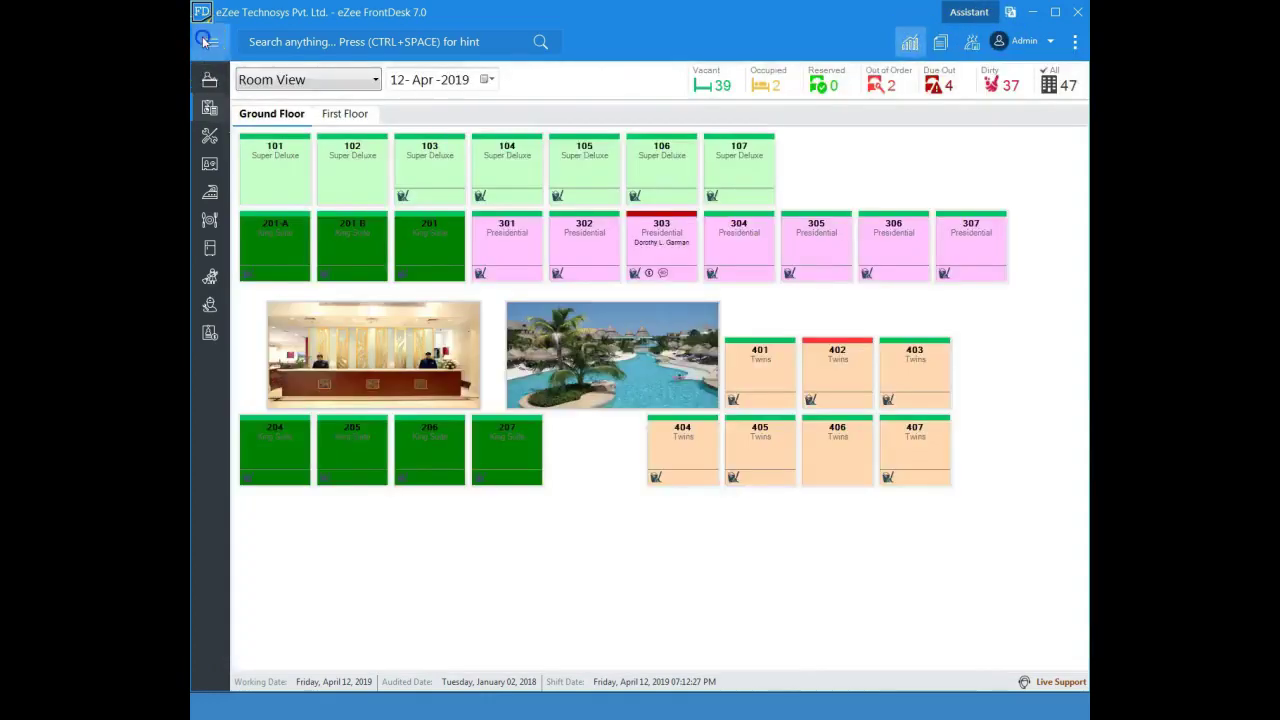
click(210, 41)
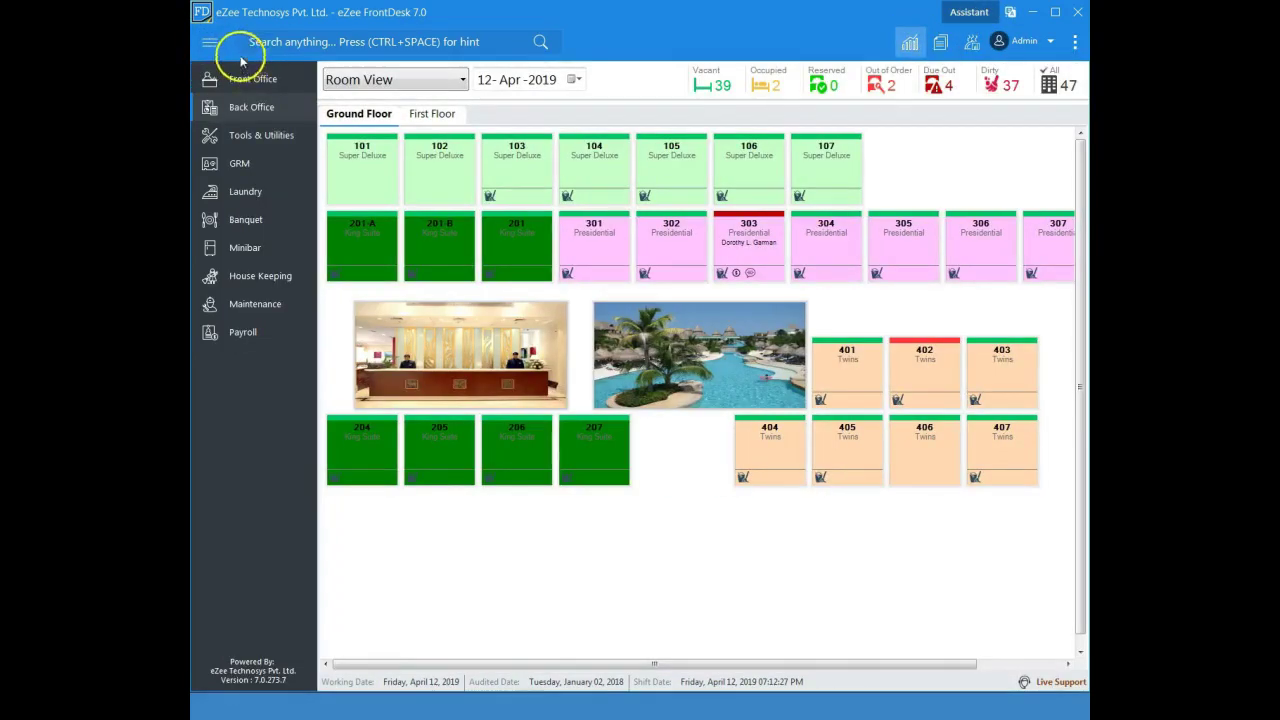
click(210, 42)
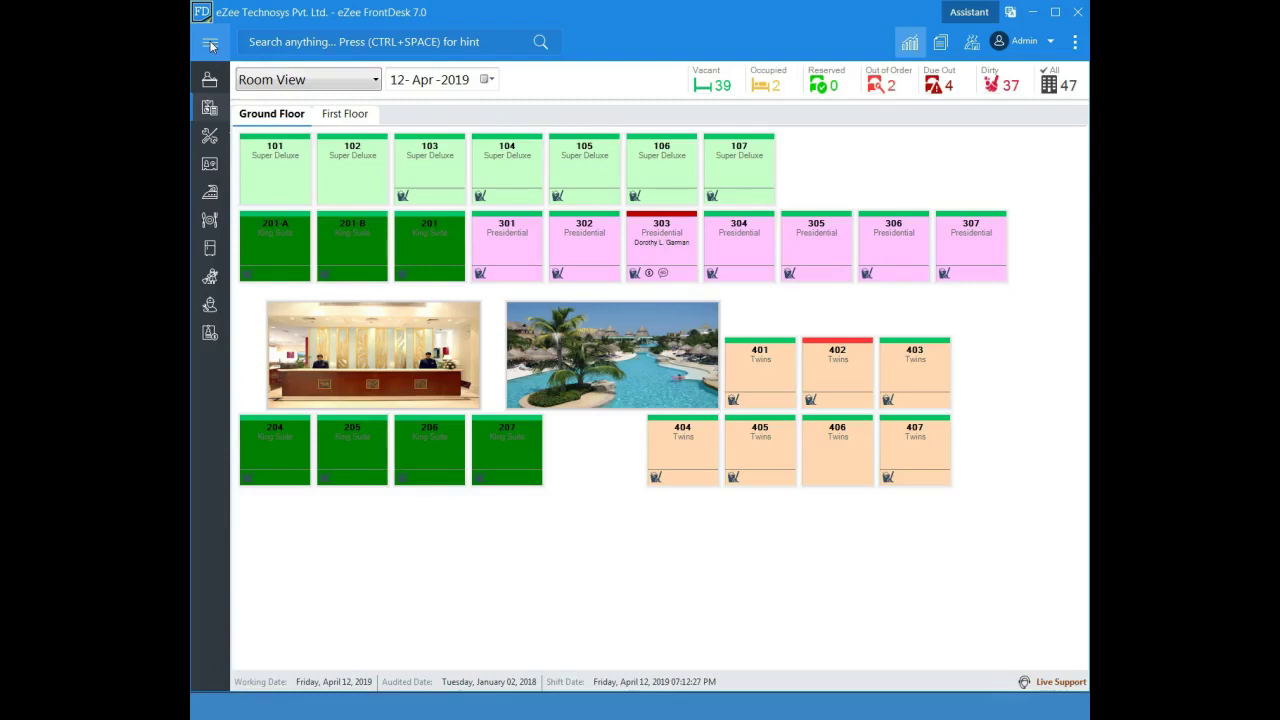
- Start a Back Office Paid Out Voucher numbered 541224, paid to eZee Technosys, and enter the registration number
click(210, 45)
click(250, 108)
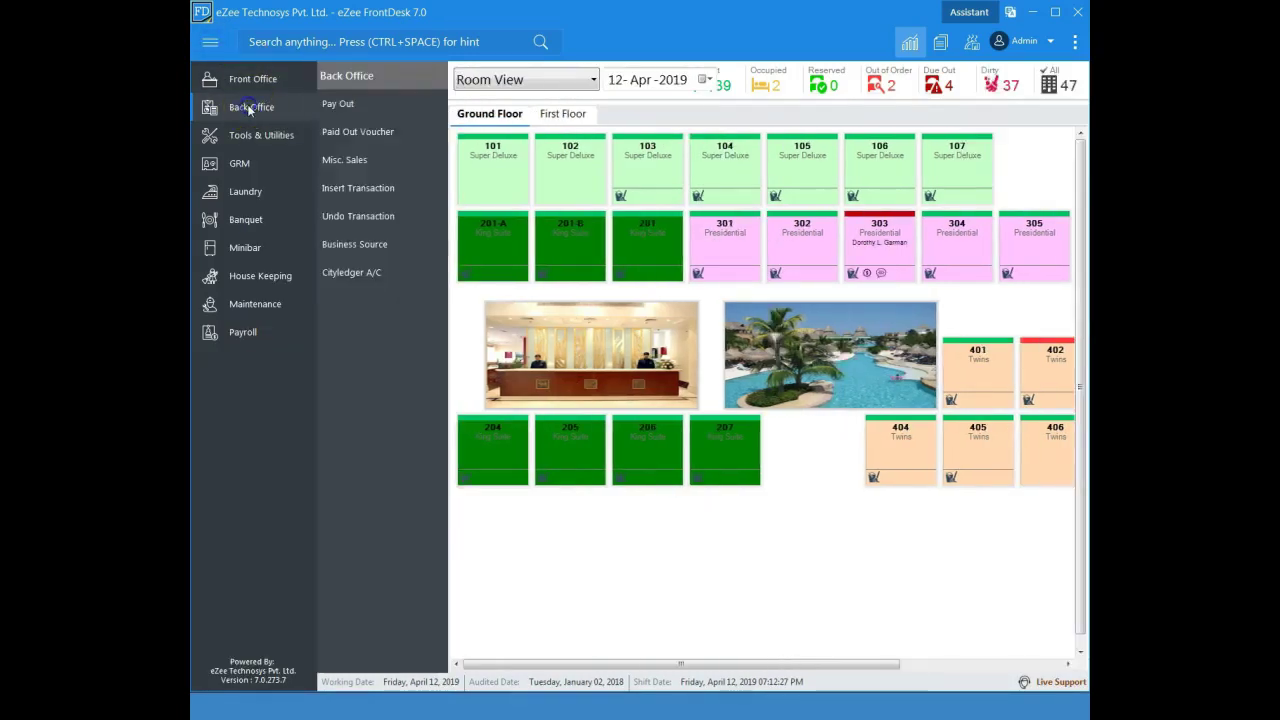
click(348, 131)
drag(612, 167, 628, 163)
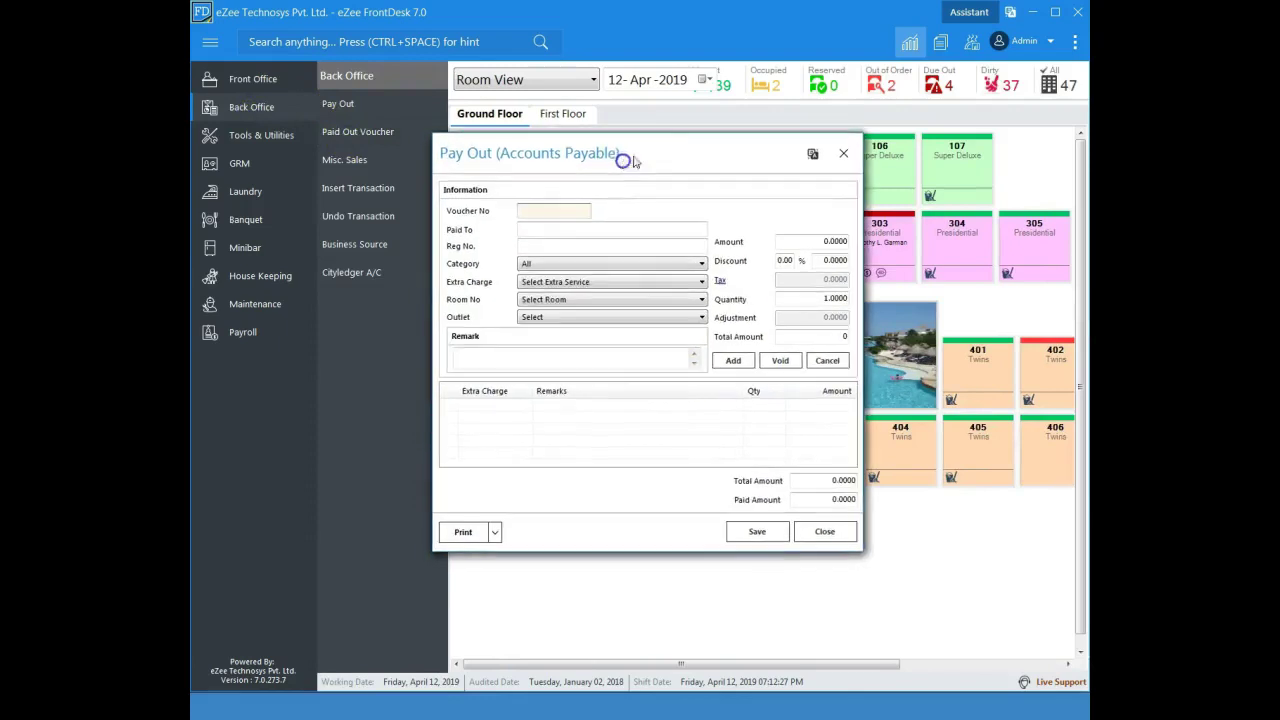
text(541224)
key(Tab)
key(Tab)
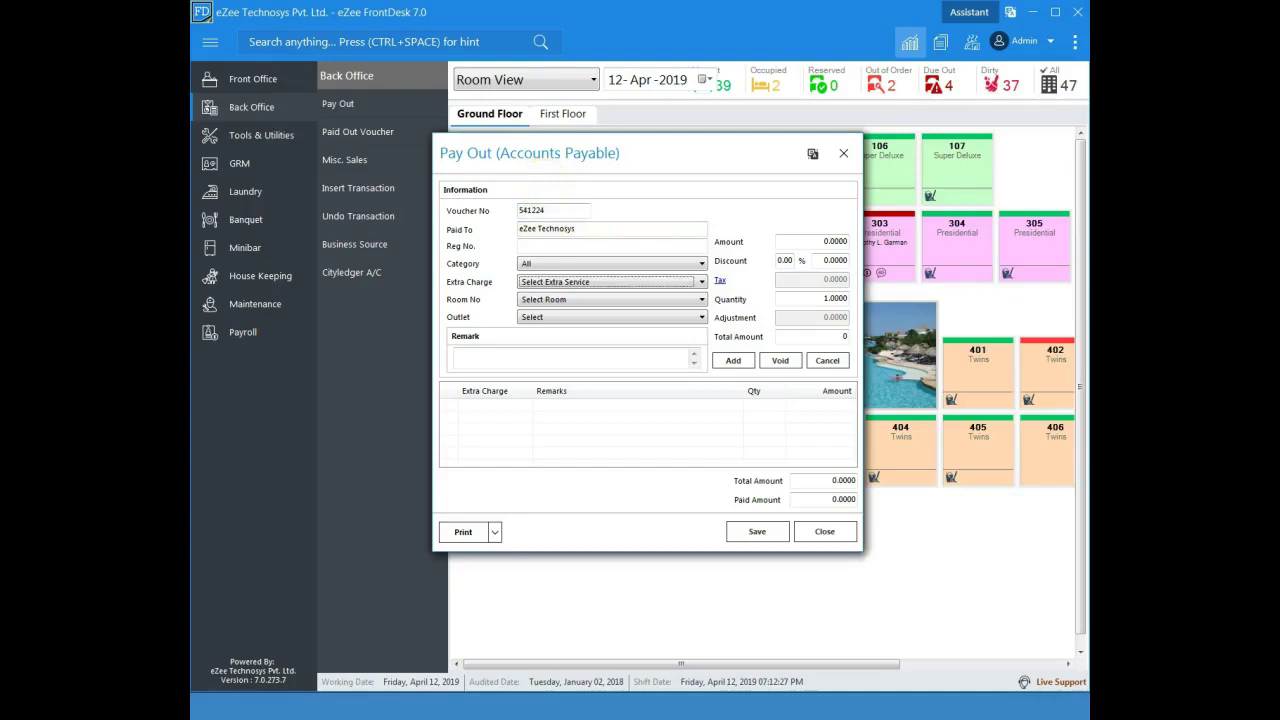
click(543, 246)
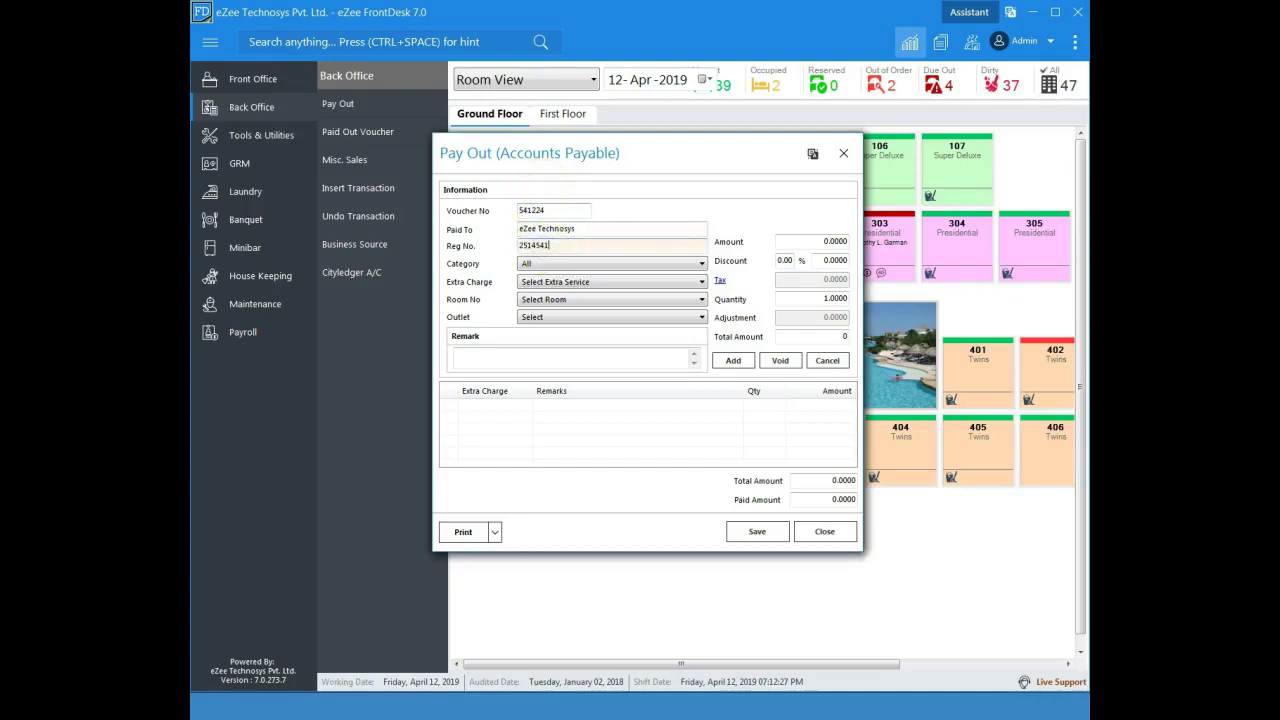
- Add a Taxi Commission extra charge with an amount of 500 to the paid out voucher
click(595, 284)
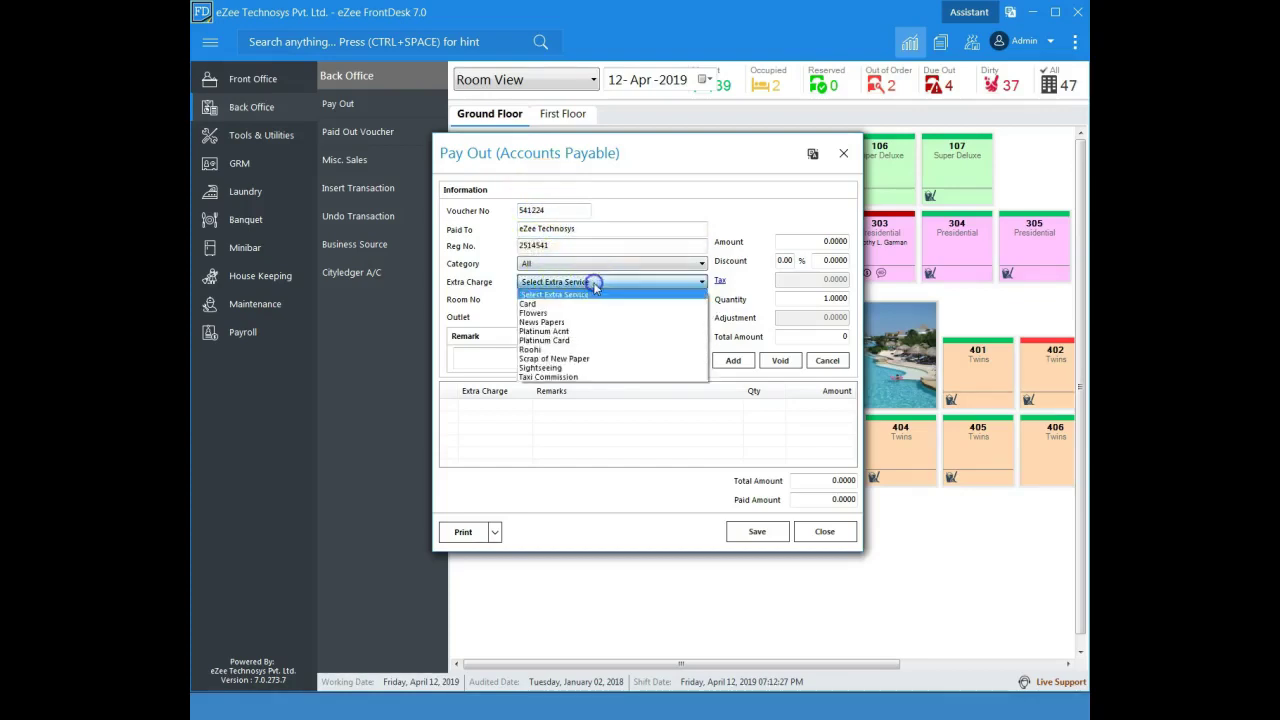
click(575, 345)
click(810, 244)
text(500)
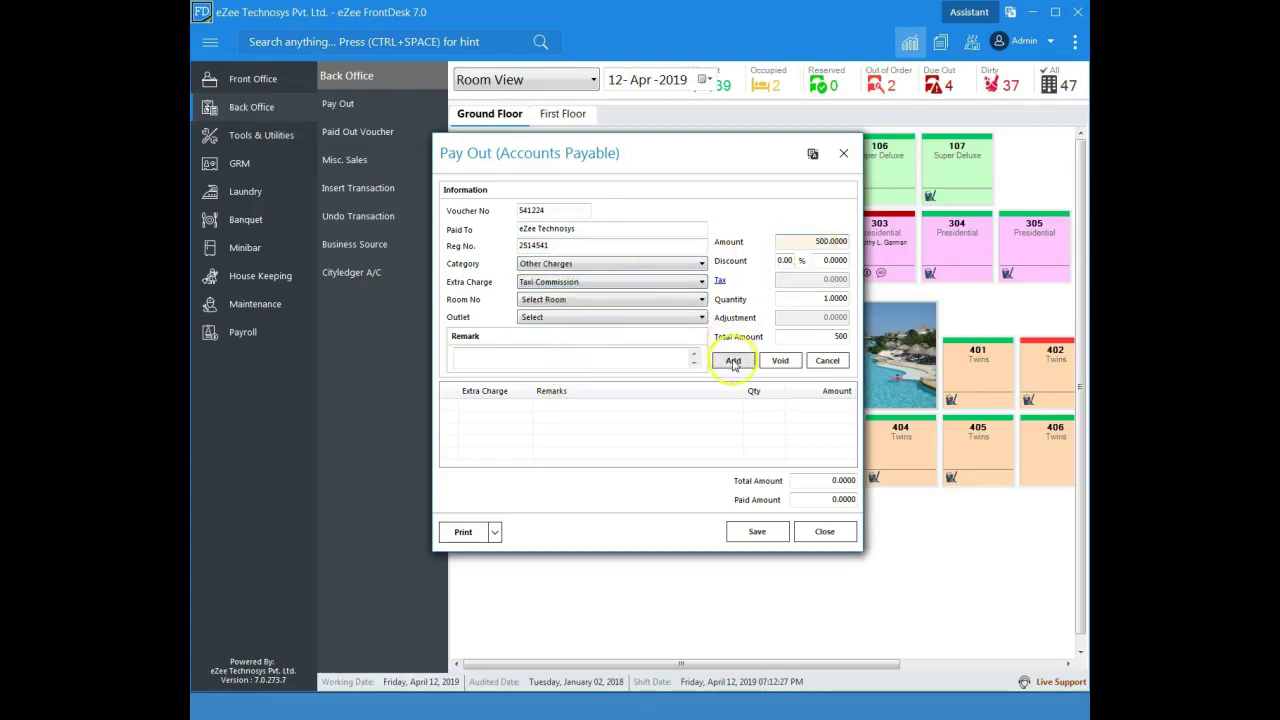
click(731, 360)
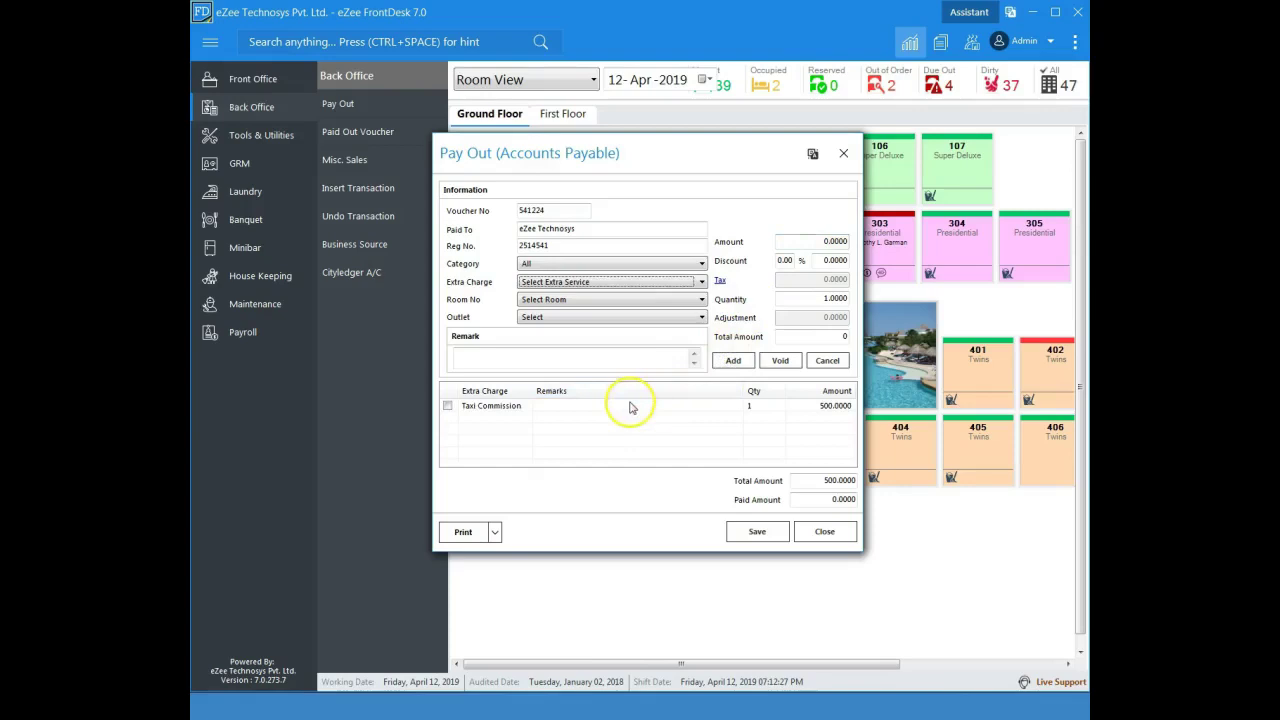
- Save the paid out voucher and select room 101's in-house folio for a folio transfer of the 500 payment
click(755, 533)
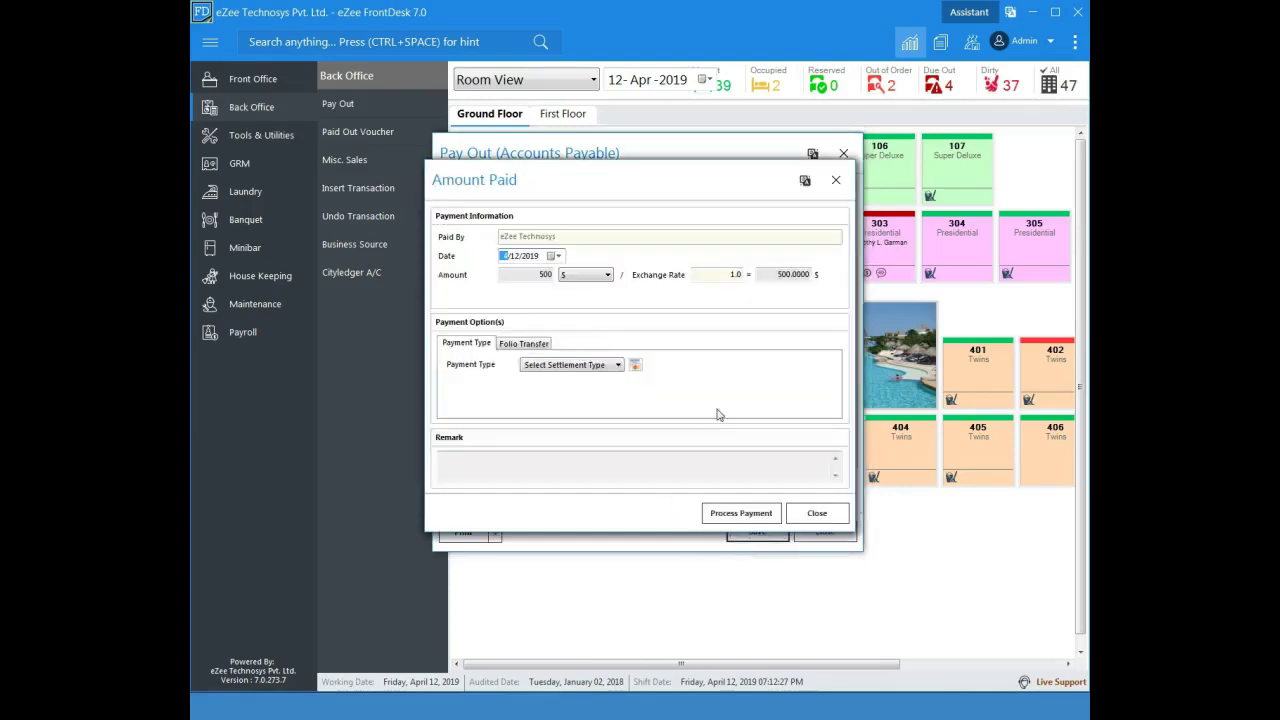
click(535, 344)
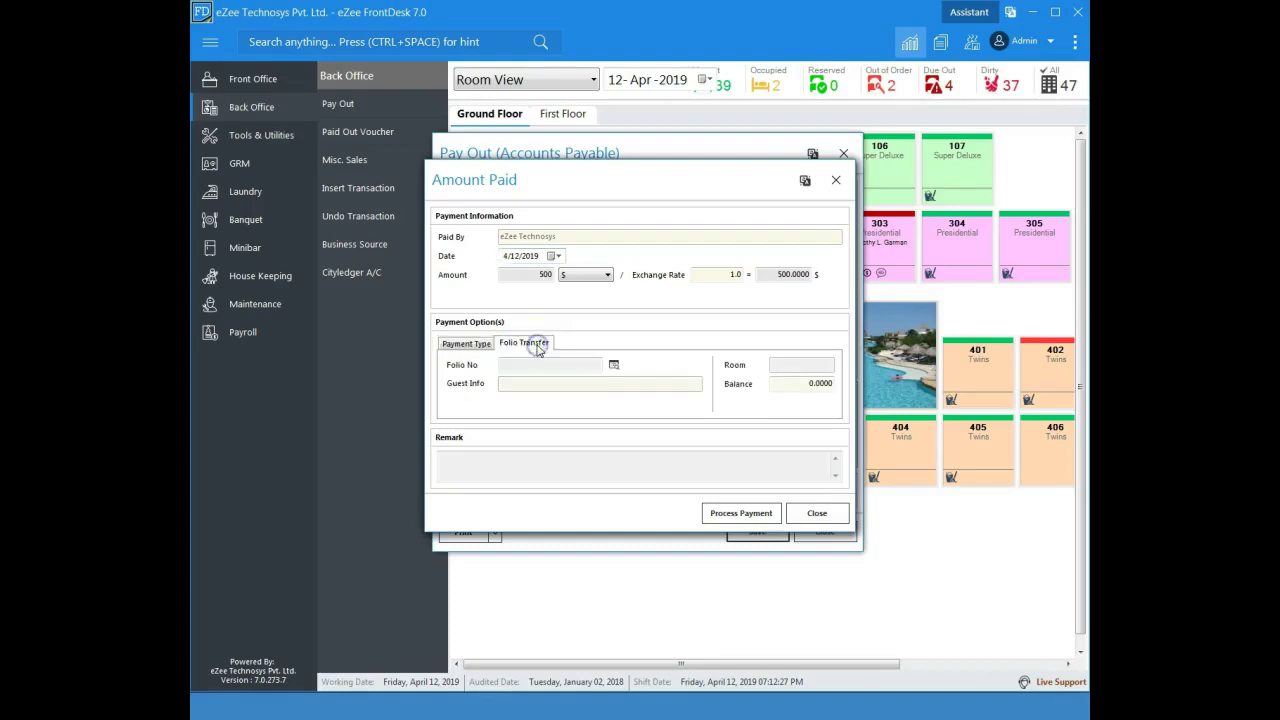
click(614, 365)
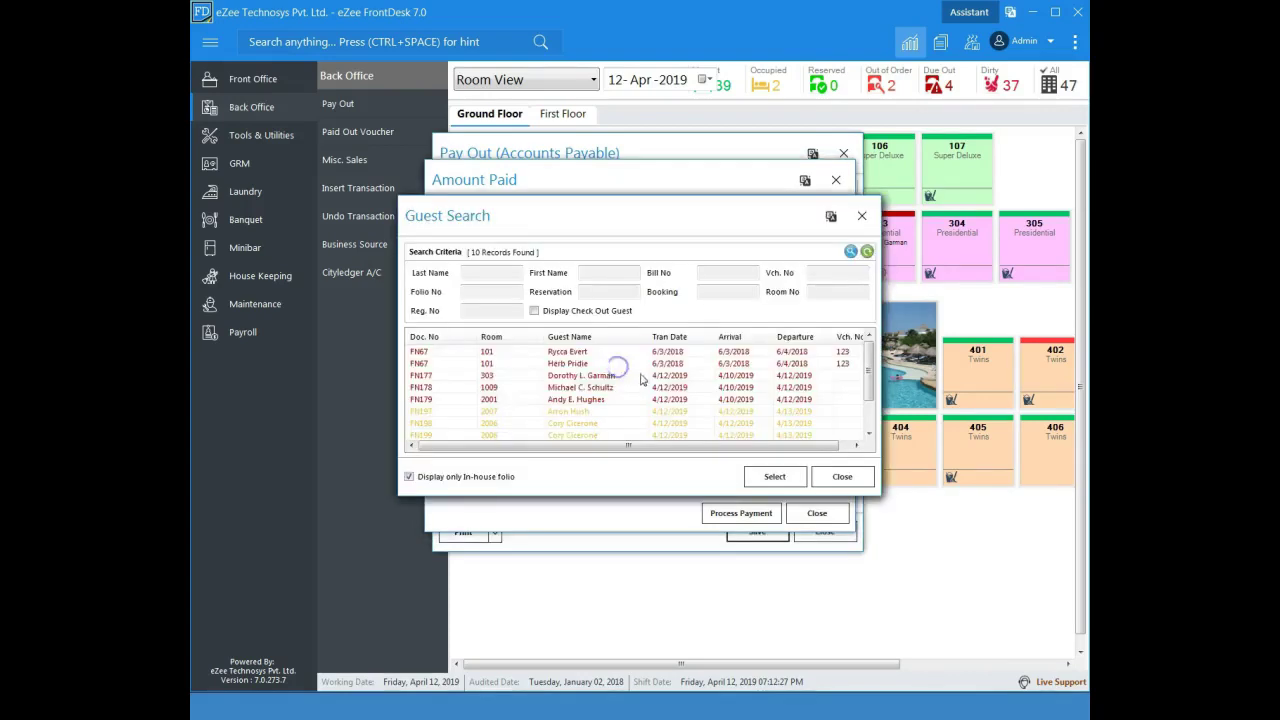
click(488, 352)
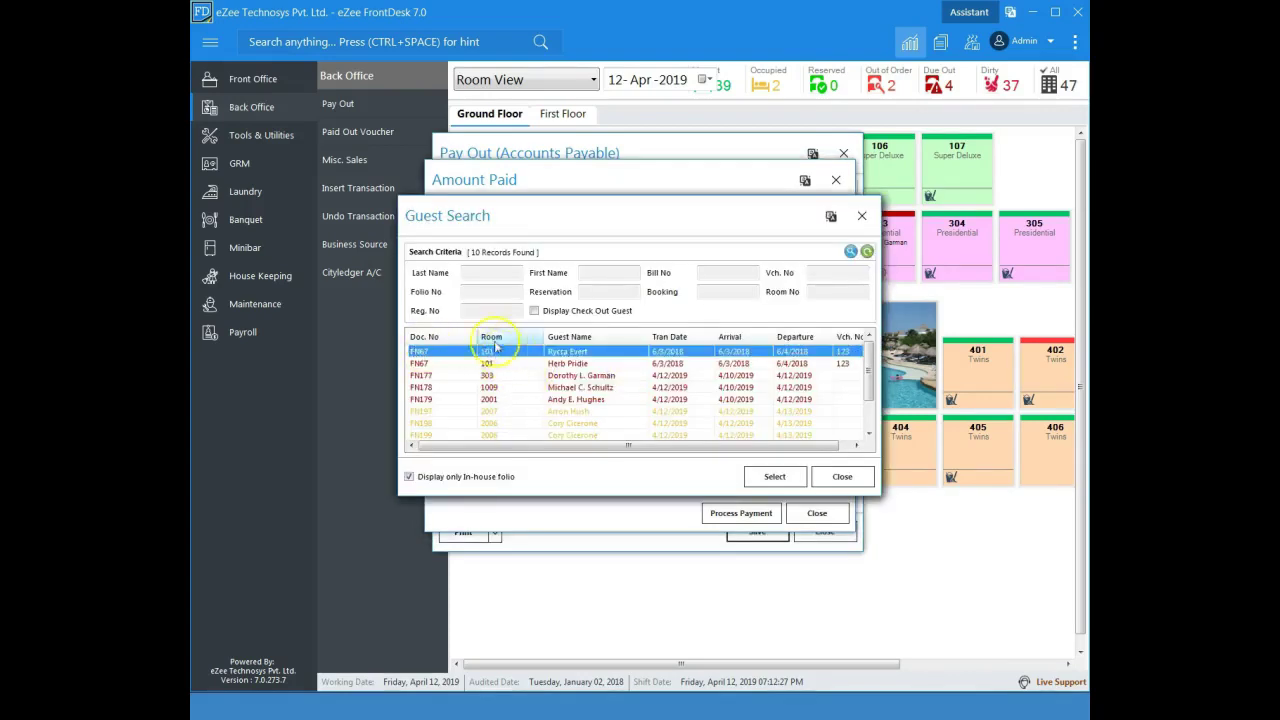
click(775, 476)
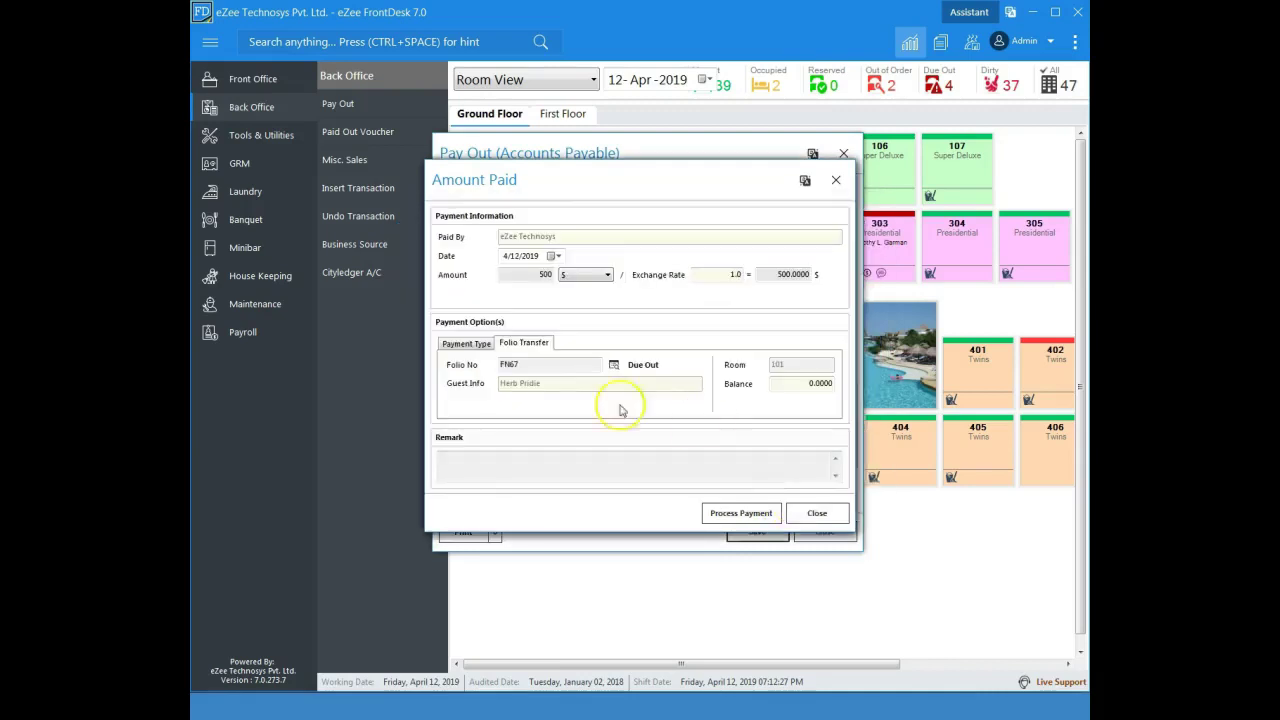
- Choose Cash as the payment type, process the paid out voucher's payment, and return to the room view
click(466, 343)
click(540, 365)
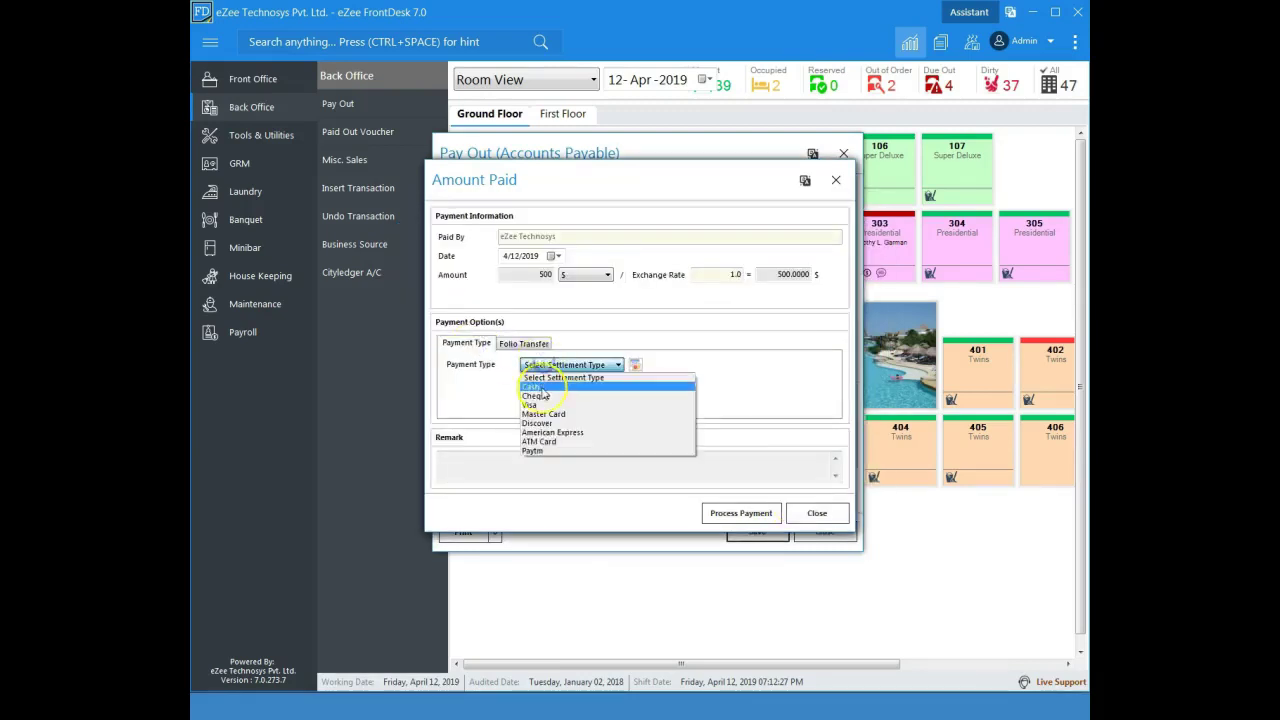
click(538, 386)
click(760, 522)
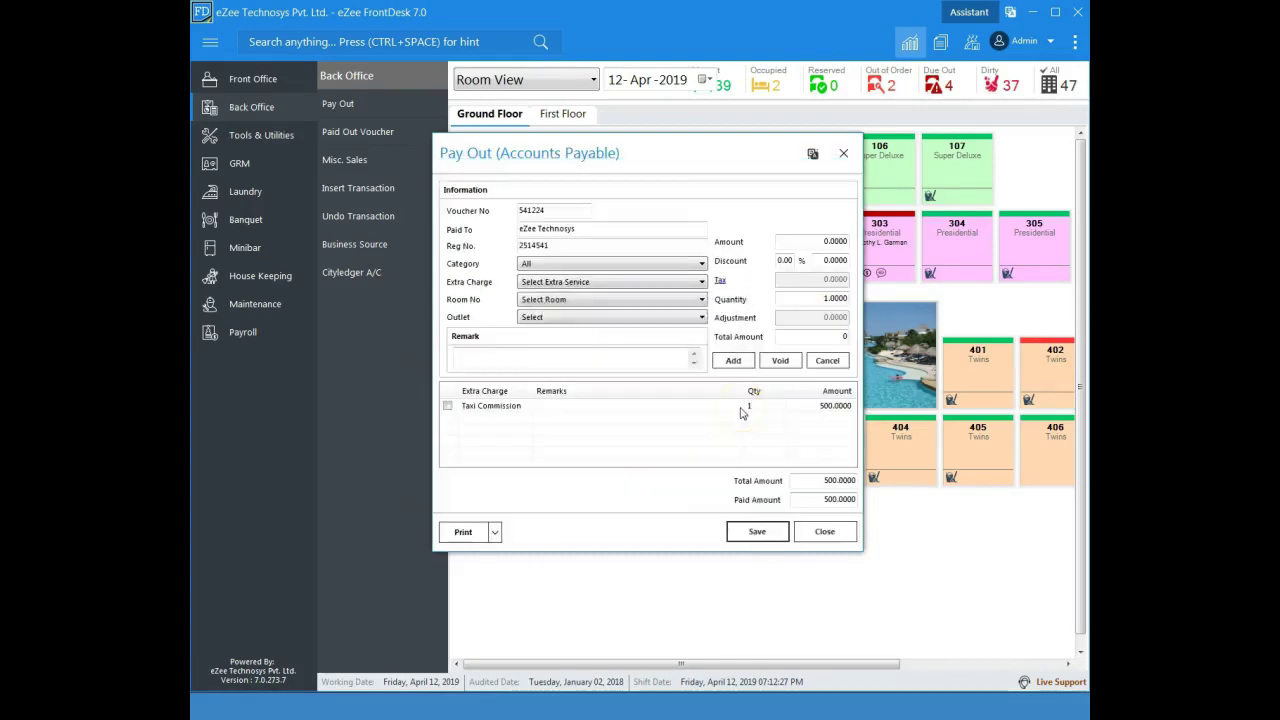
click(704, 378)
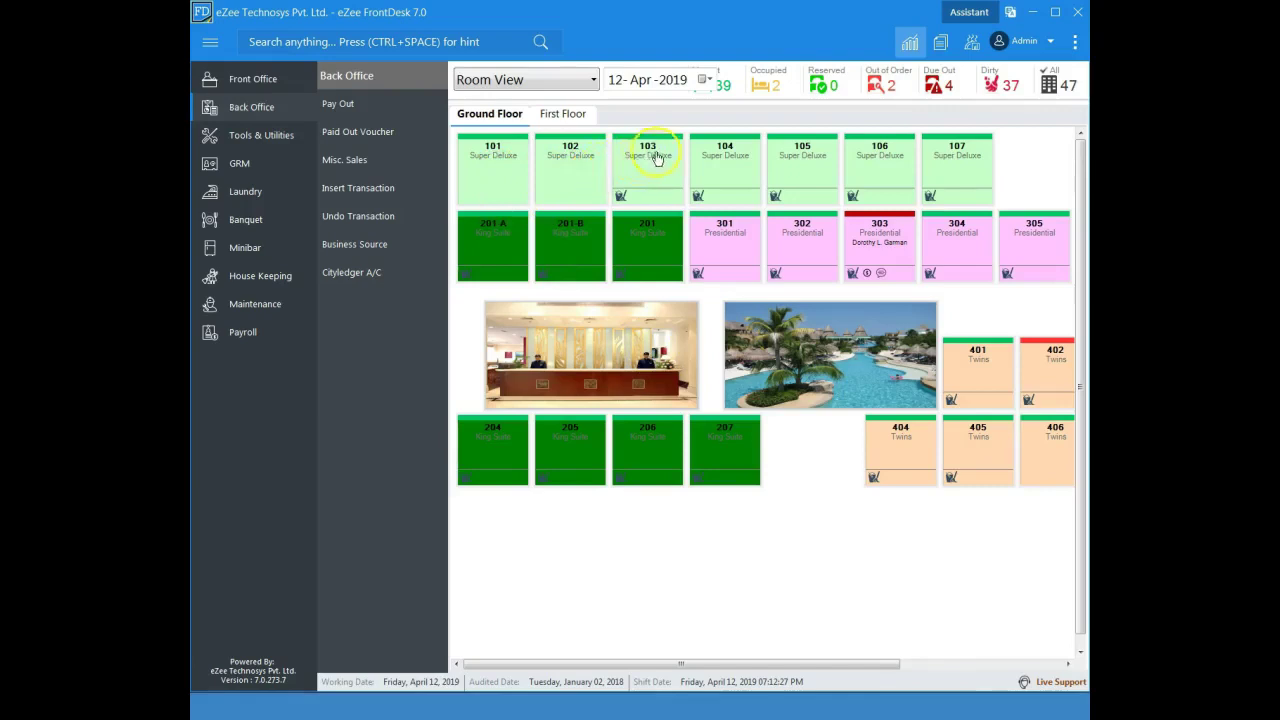
- Switch the room display to List View and show only the occupied rooms
click(560, 80)
click(540, 117)
click(758, 88)
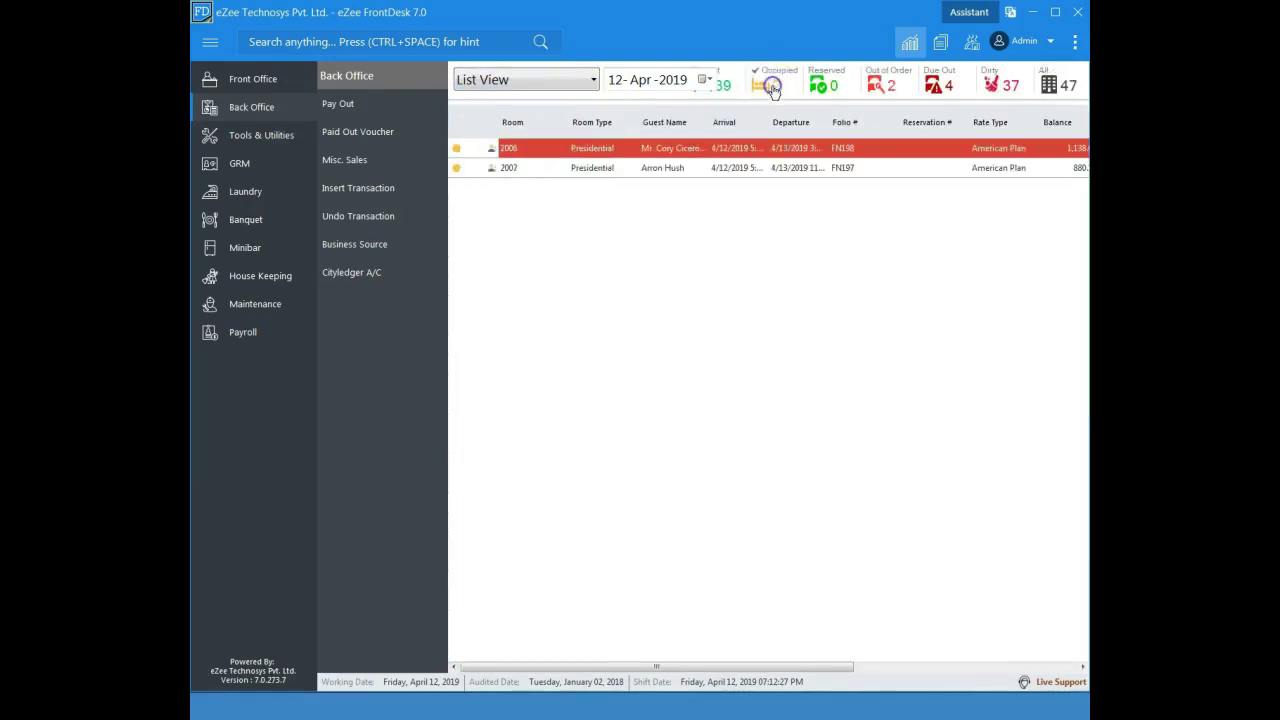
- Preview the Back Office Daily Payable Voucher report, examine its pay out entries, and close it to return to the main view
click(940, 42)
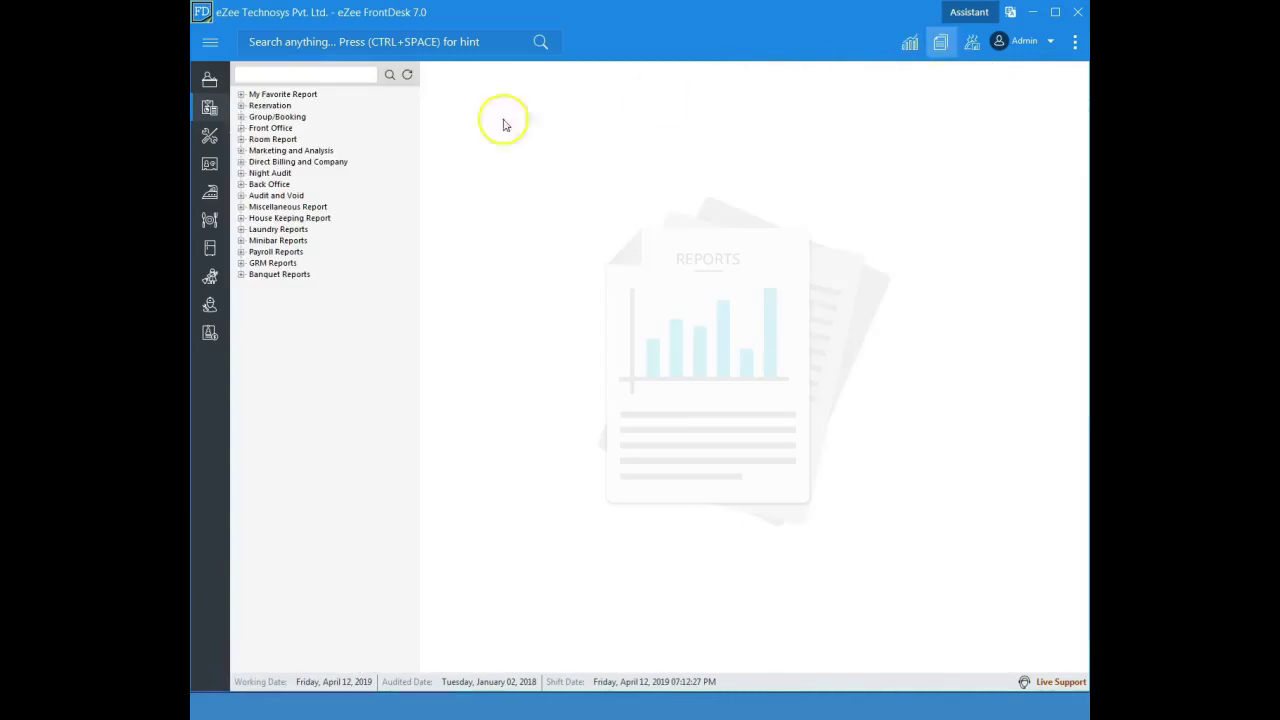
click(240, 184)
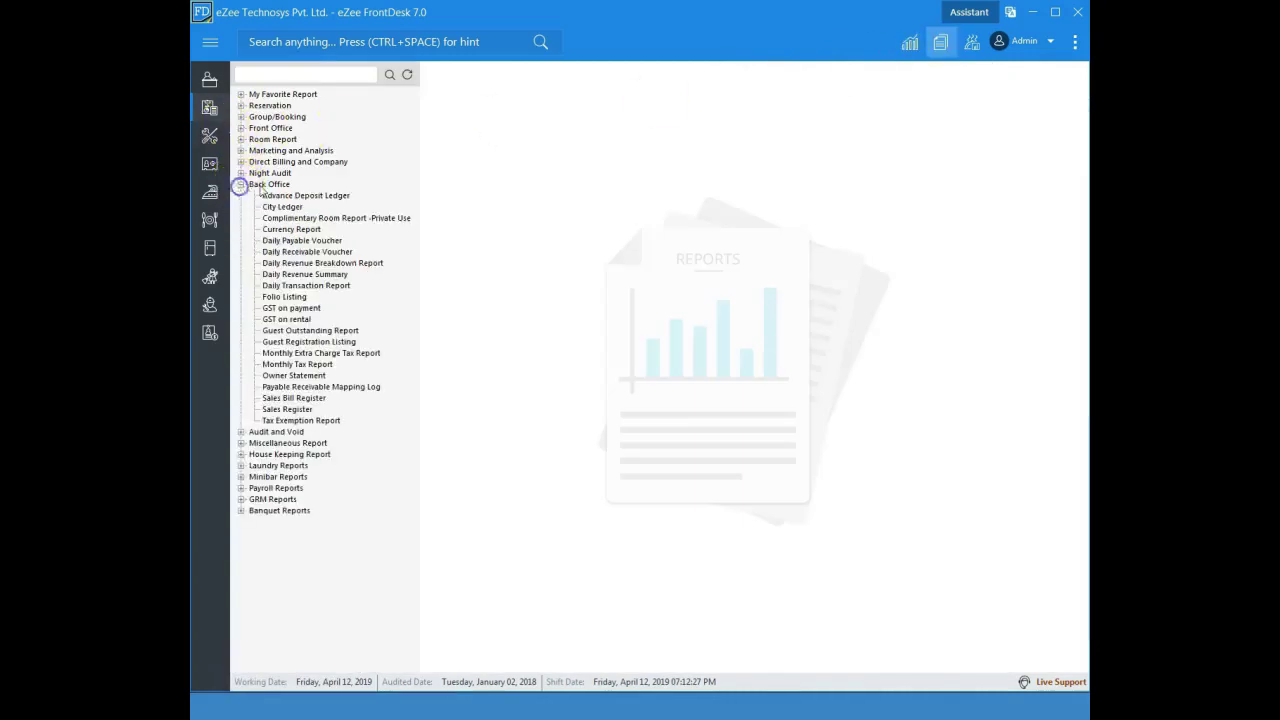
click(302, 241)
click(570, 140)
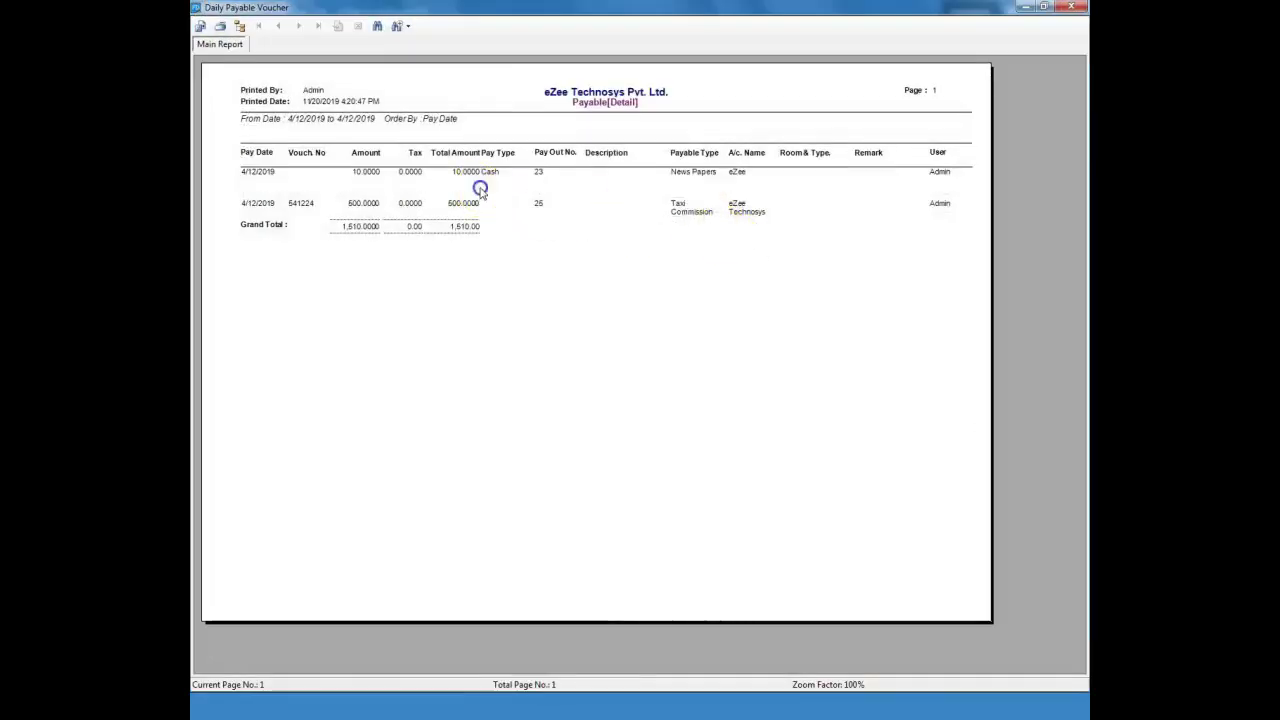
click(686, 188)
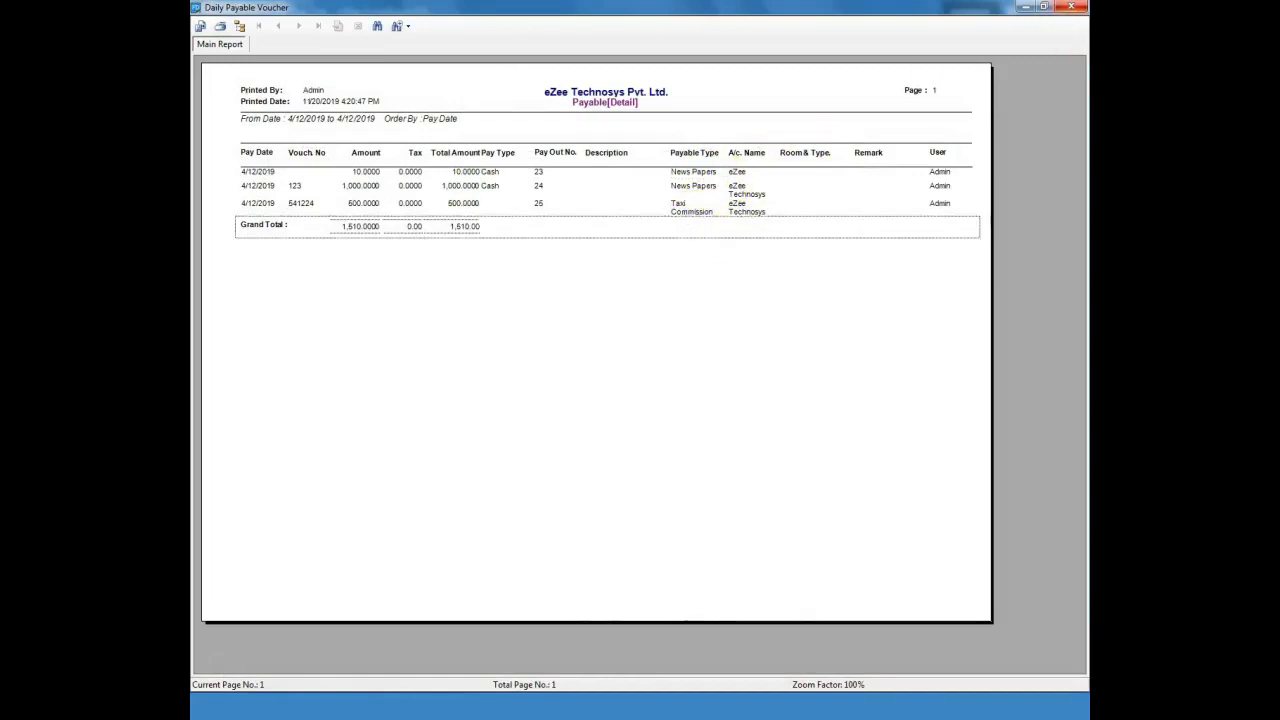
click(1072, 8)
click(914, 47)
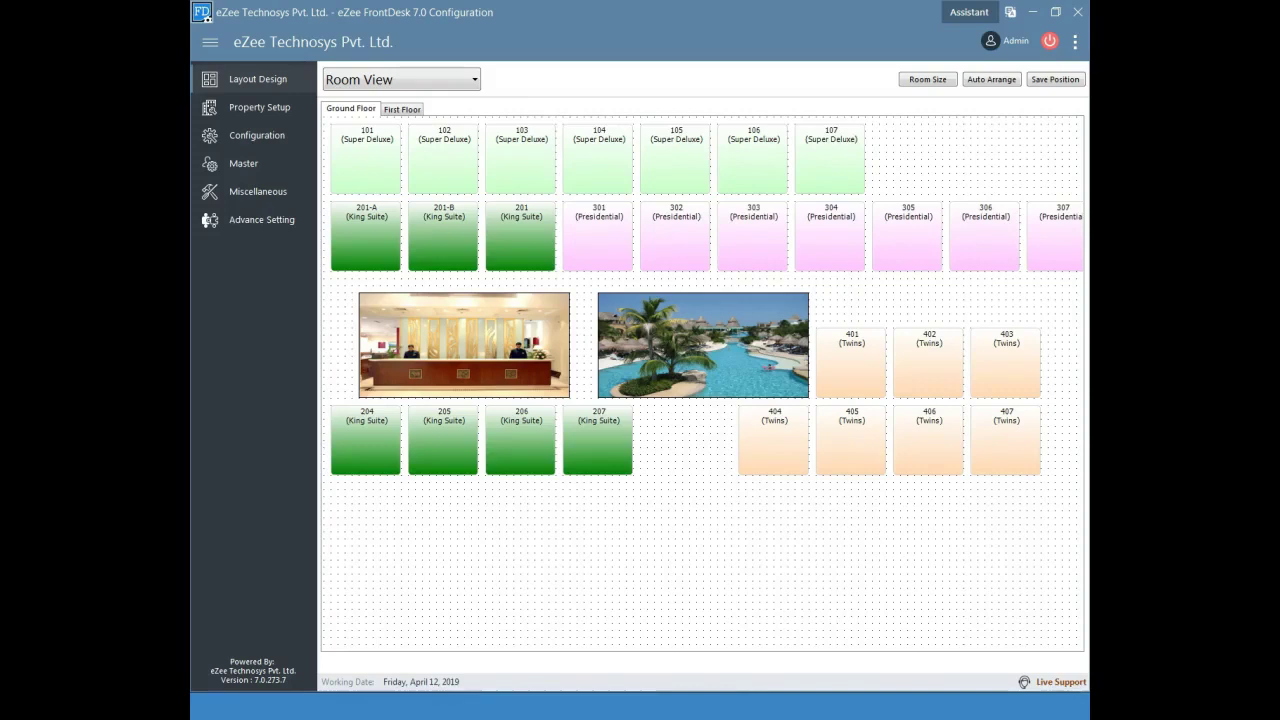
- Switch to eZee FrontDesk Configuration and start a new extra charge named Telephone Charges
click(257, 135)
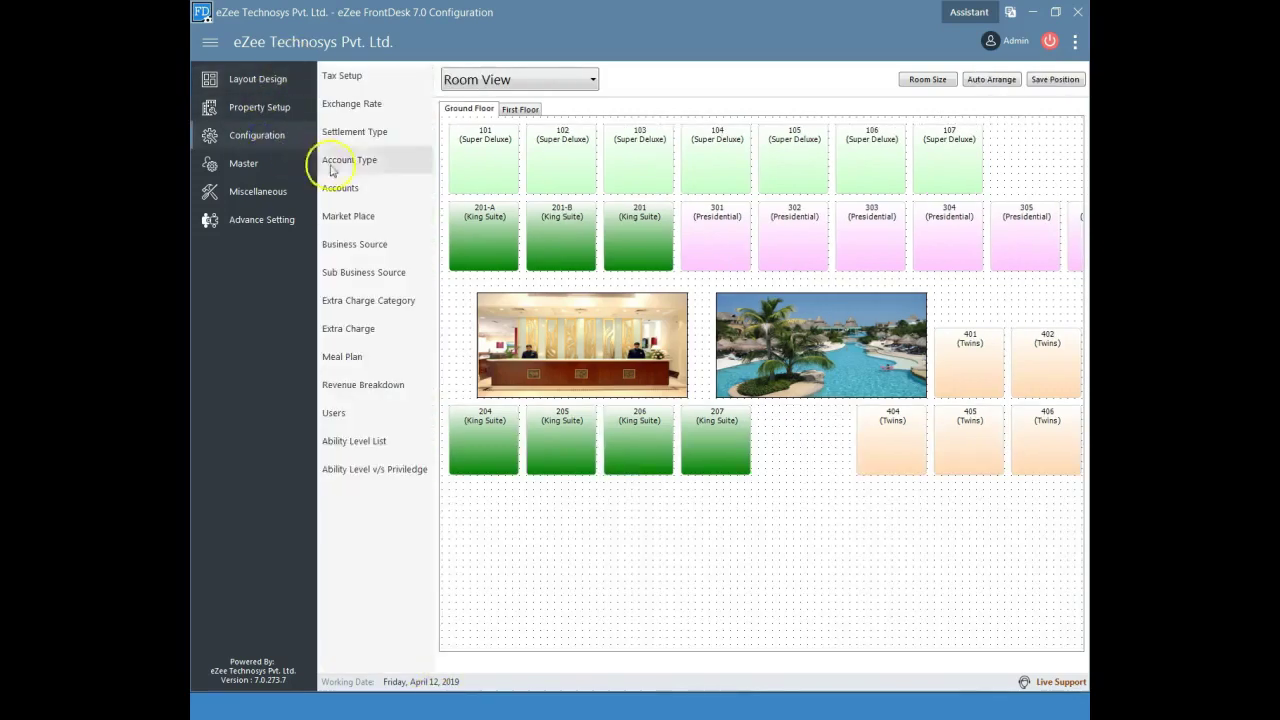
click(352, 328)
click(847, 651)
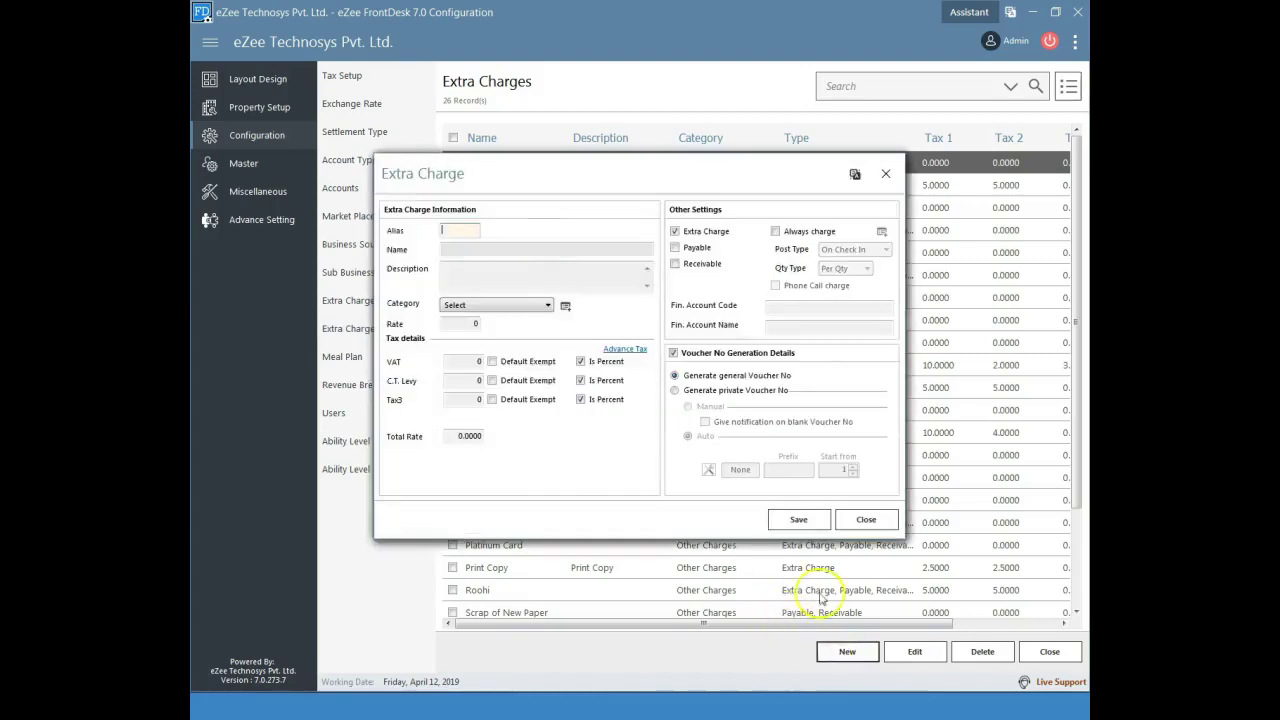
click(481, 235)
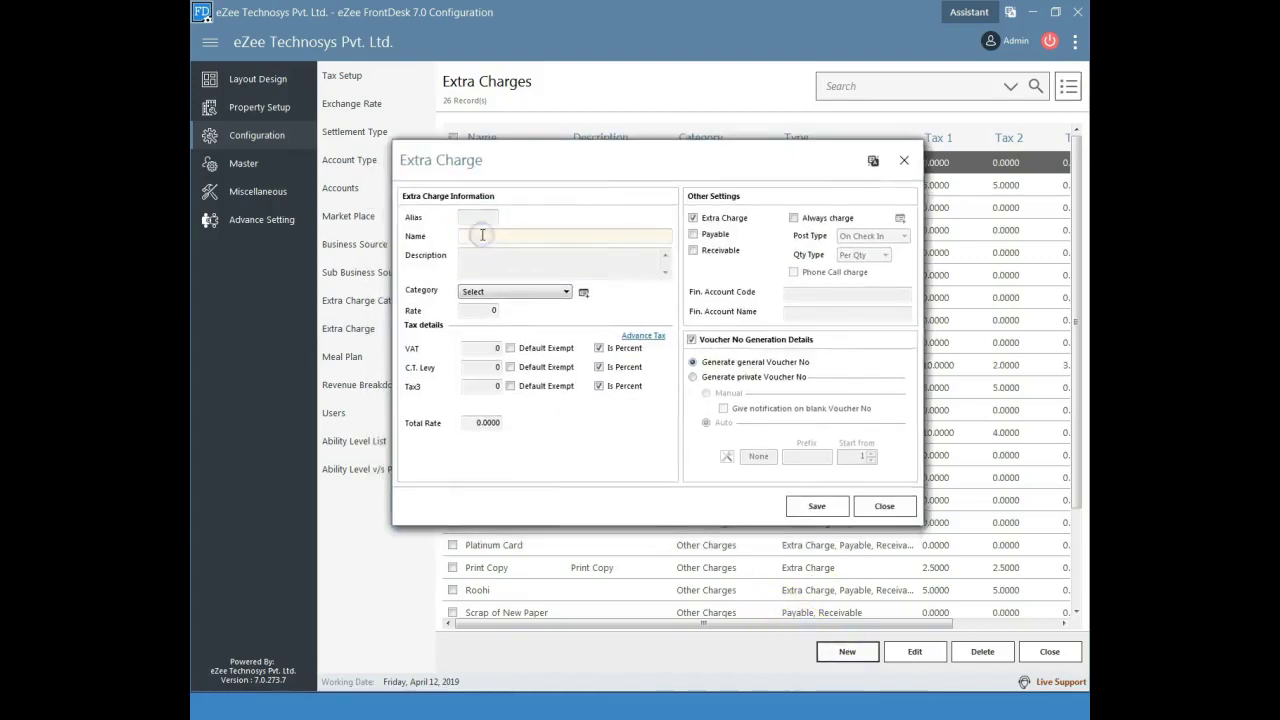
text(Telephone Charges)
- Assign Telephone Charges to Other Charges with 10 percent VAT and a total rate of 200, mark it Payable, save it, and close the list
click(486, 292)
click(483, 321)
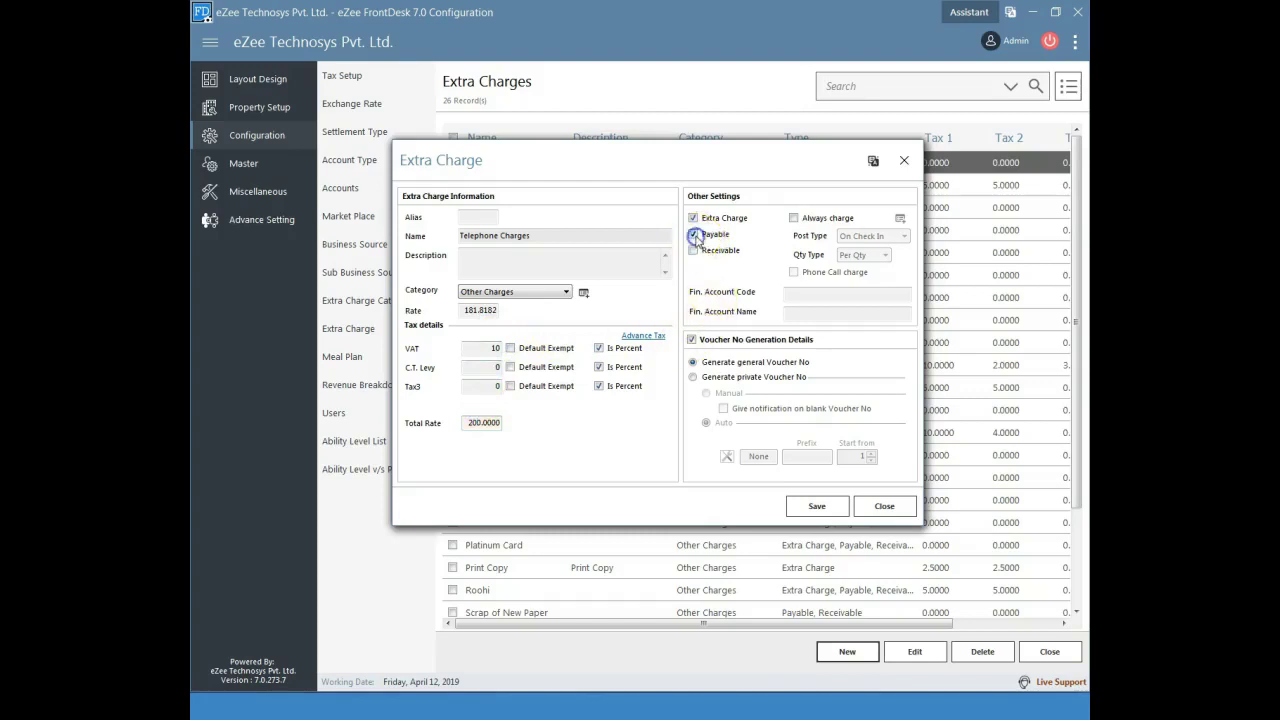
click(818, 507)
click(880, 508)
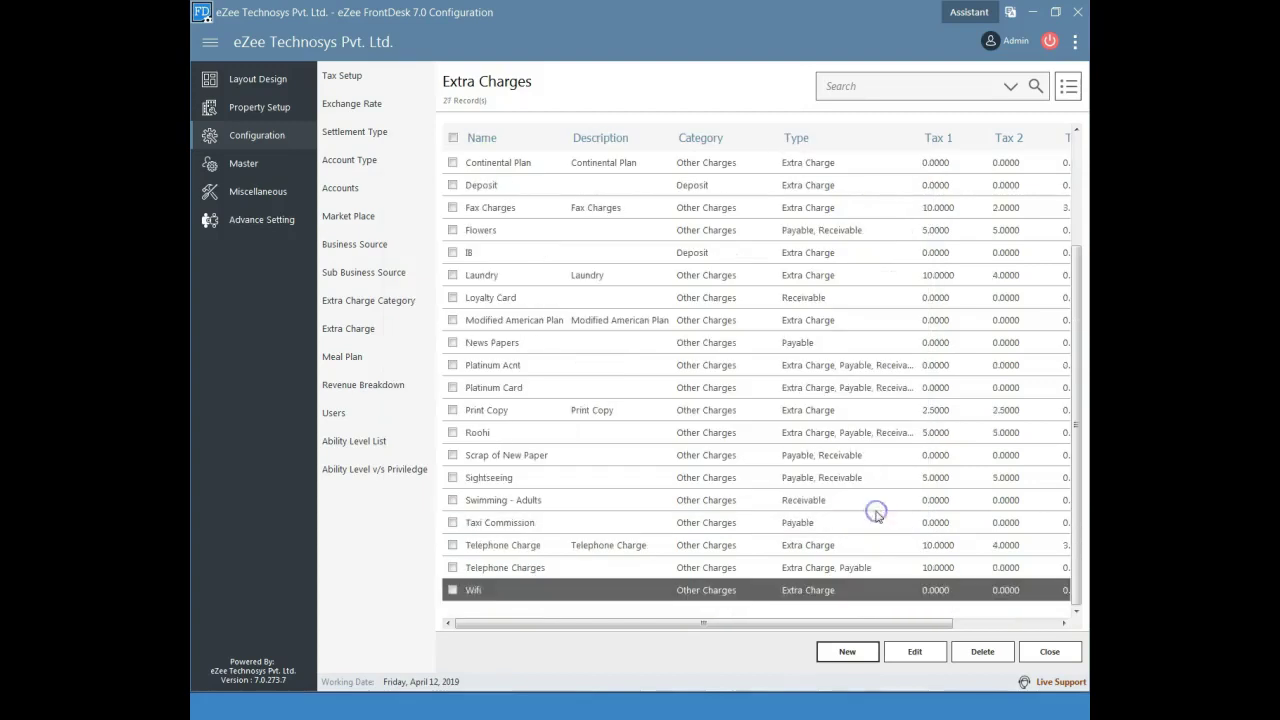
click(558, 567)
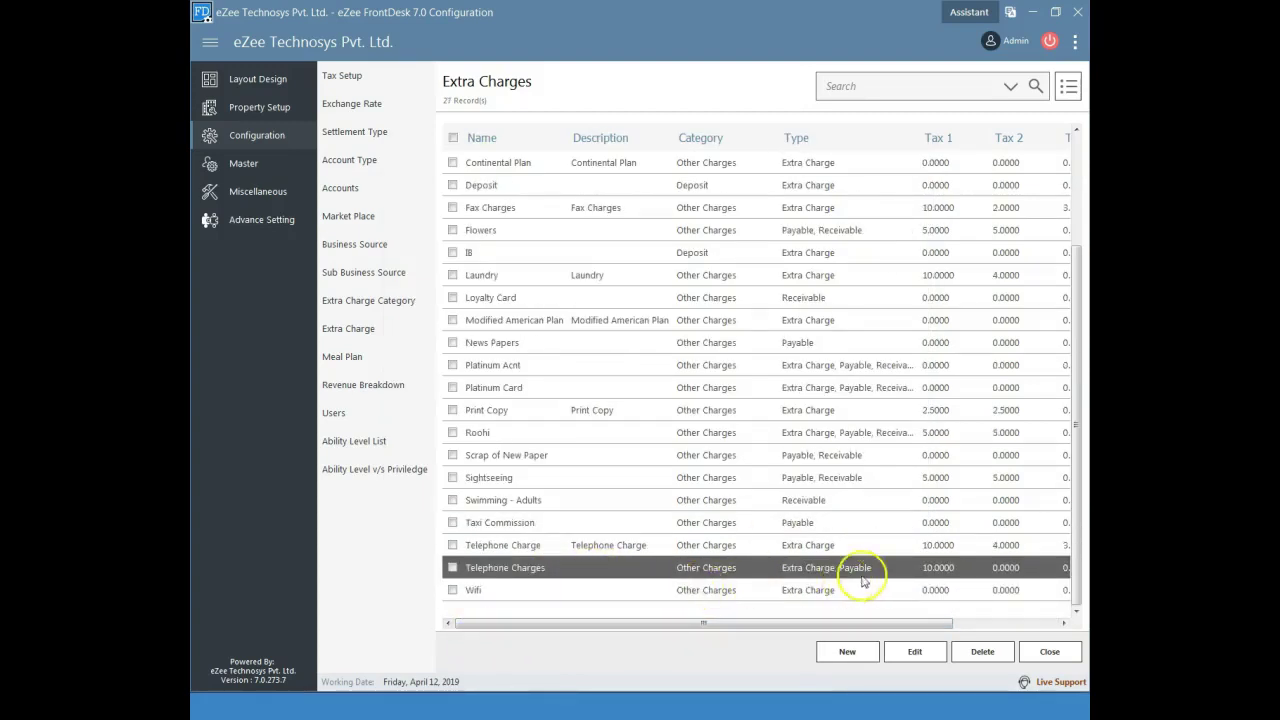
click(1040, 652)
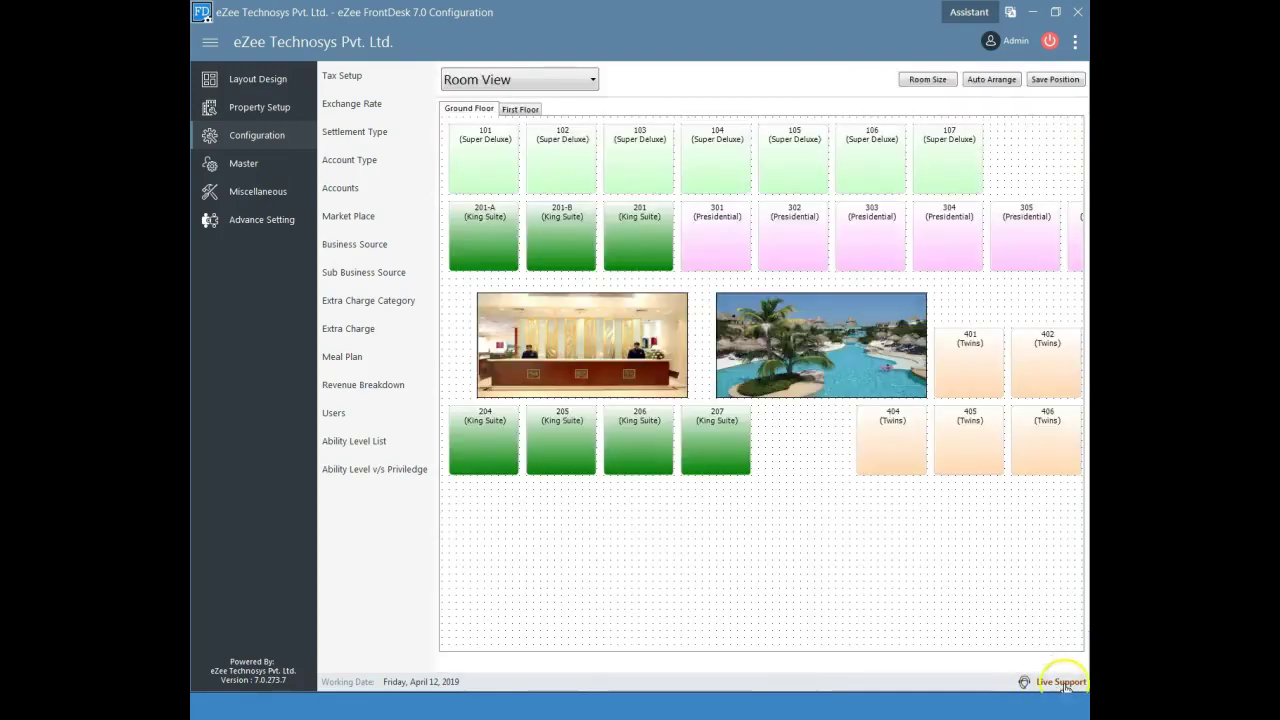